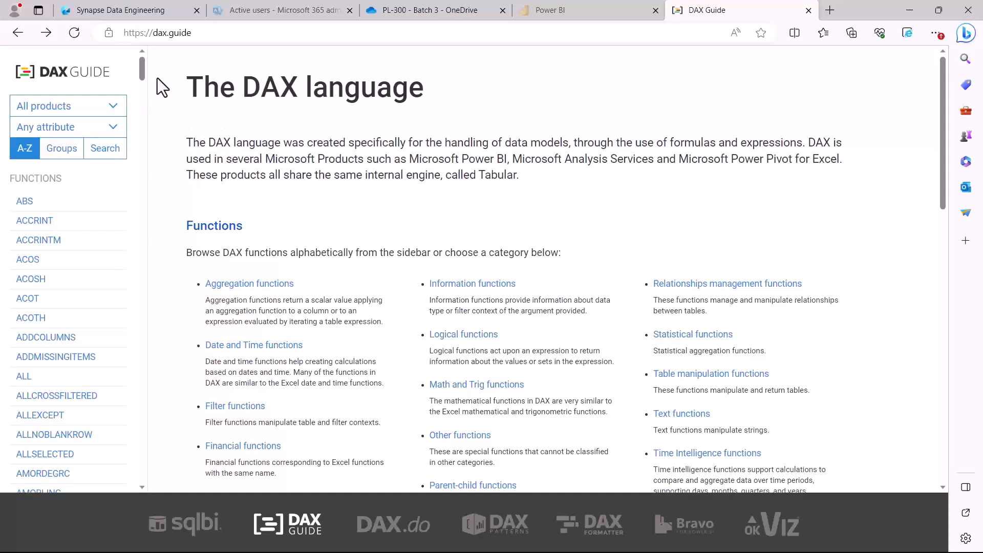
Open the Statistical functions category on DAX Guide and examine its list of functions and descriptions
{"action": "scroll", "coordinate": [352, 336], "scroll_direction": "down", "scroll_amount": 1}
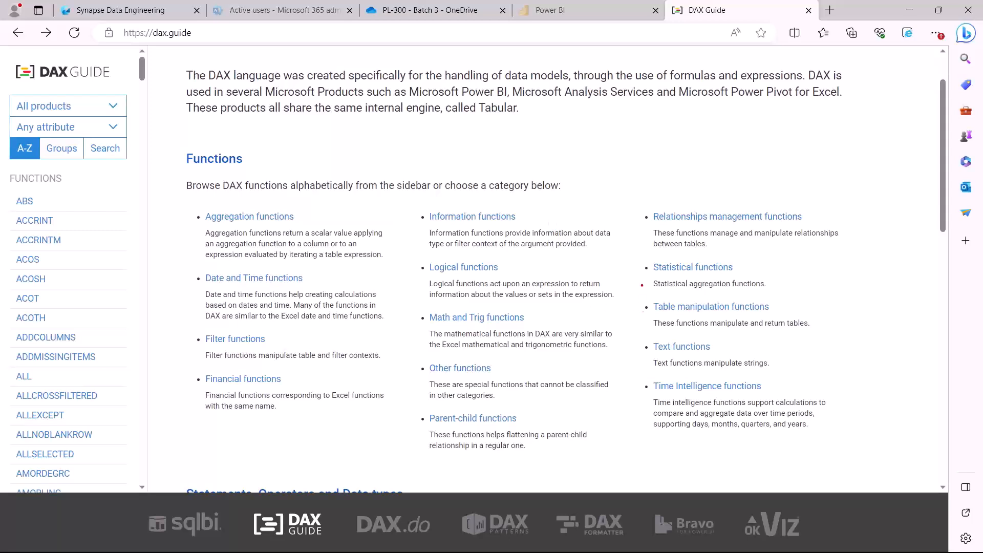
{"action": "left_click_drag", "start_coordinate": [638, 255], "coordinate": [783, 290]}
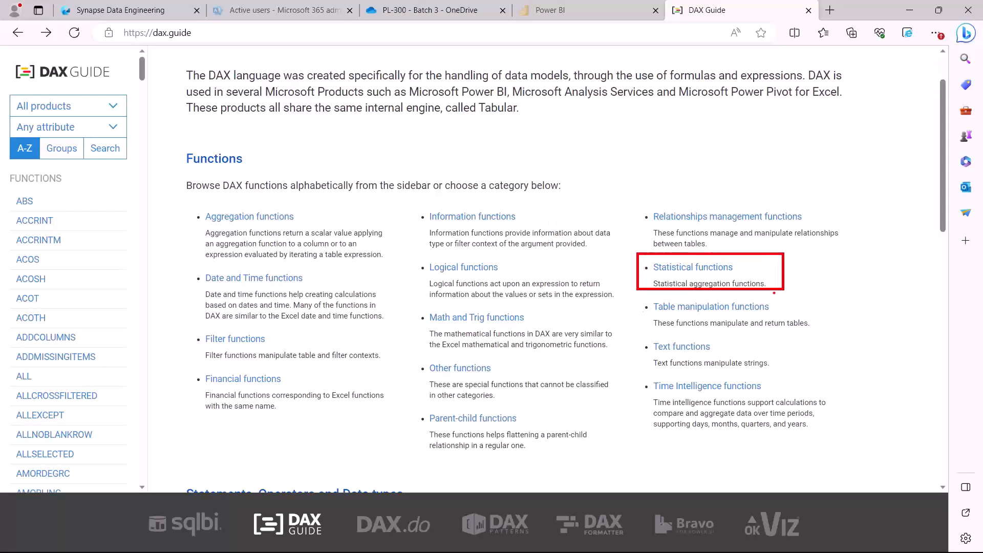
{"action": "left_click", "coordinate": [694, 267]}
{"action": "scroll", "coordinate": [266, 317], "scroll_direction": "down", "scroll_amount": 1}
{"action": "scroll", "coordinate": [270, 300], "scroll_direction": "down", "scroll_amount": 12}
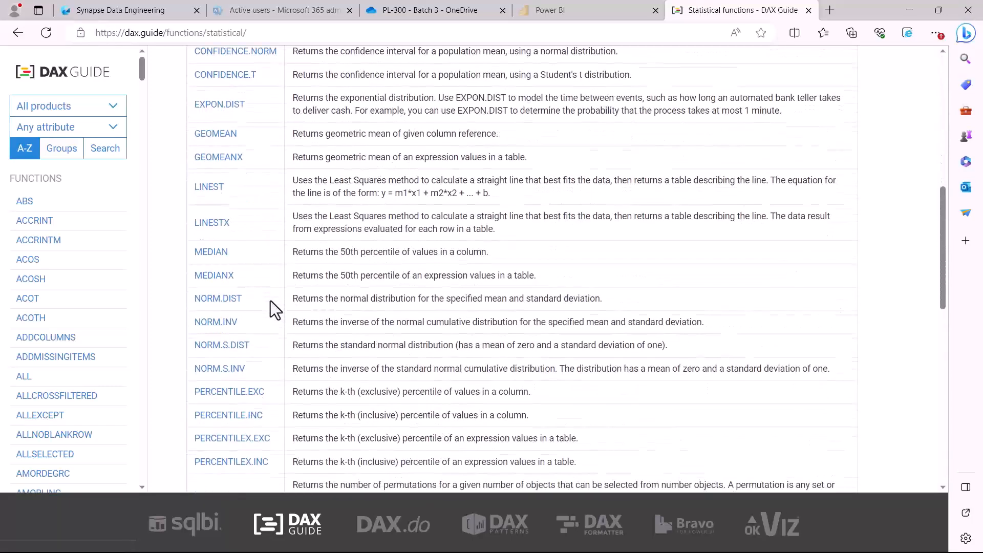
{"action": "scroll", "coordinate": [270, 300], "scroll_direction": "down", "scroll_amount": 8}
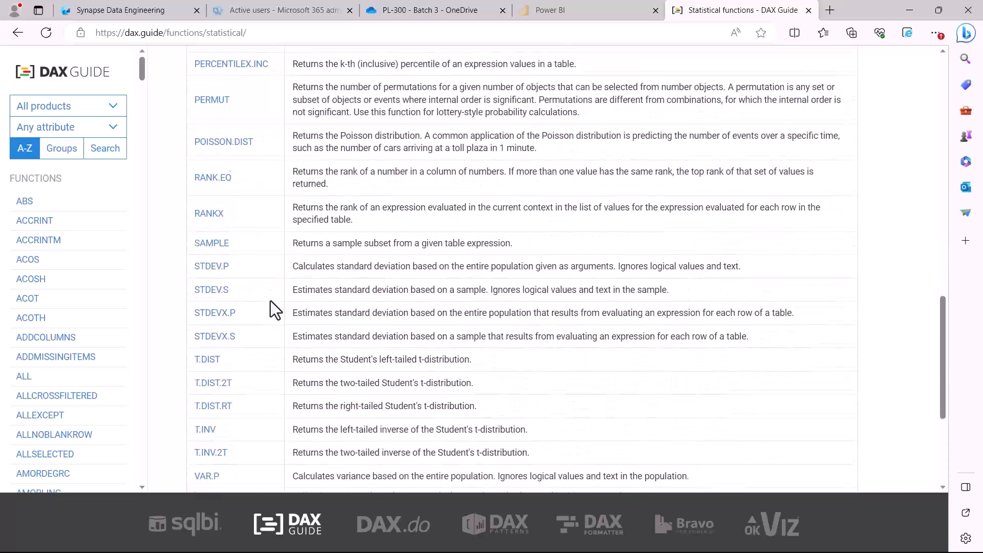
{"action": "scroll", "coordinate": [270, 300], "scroll_direction": "down", "scroll_amount": 1}
{"action": "scroll", "coordinate": [270, 300], "scroll_direction": "up", "scroll_amount": 10}
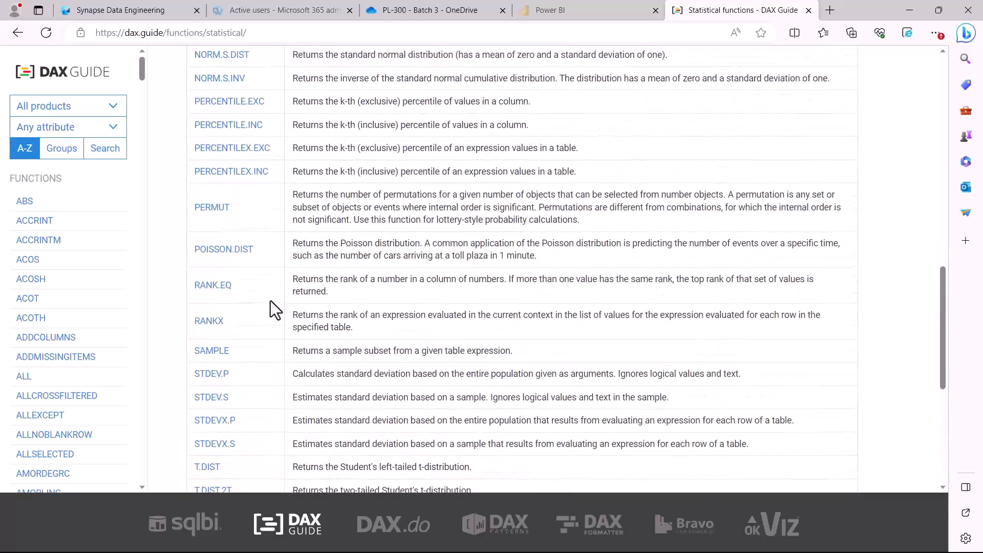
{"action": "scroll", "coordinate": [270, 301], "scroll_direction": "up", "scroll_amount": 10}
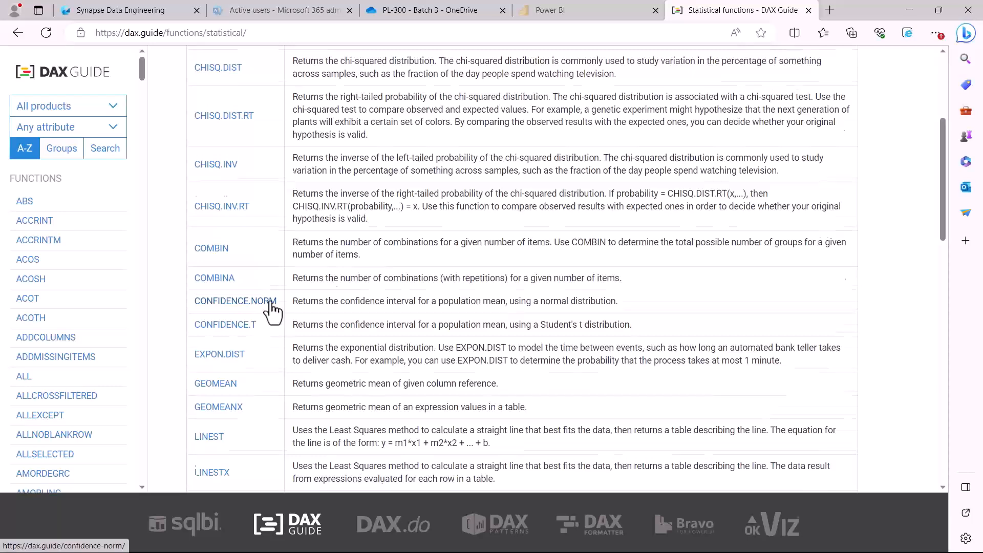
{"action": "scroll", "coordinate": [271, 311], "scroll_direction": "up", "scroll_amount": 1}
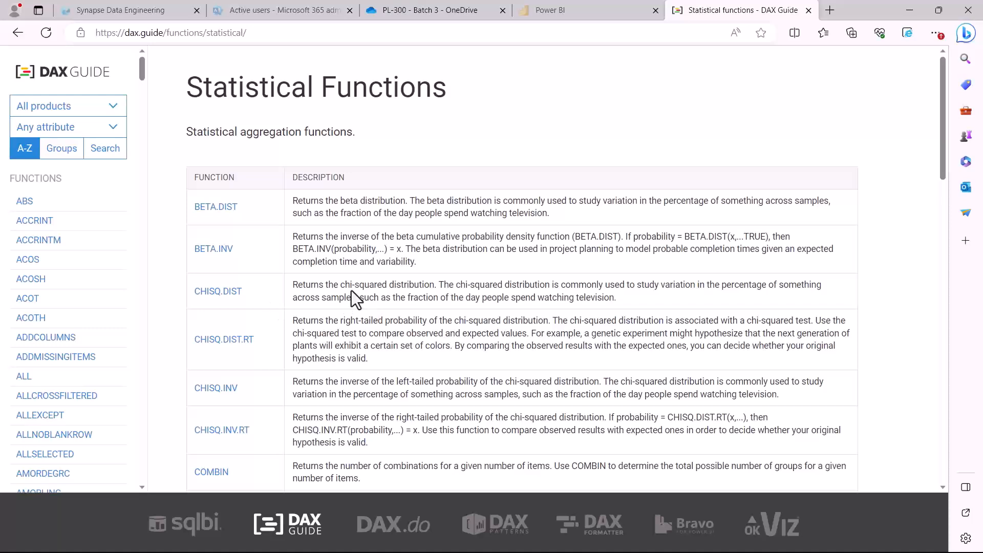
Open the Aggregation functions category and examine the iterator functions AVERAGEX, COUNTX and MAXX
{"action": "left_click", "coordinate": [19, 34]}
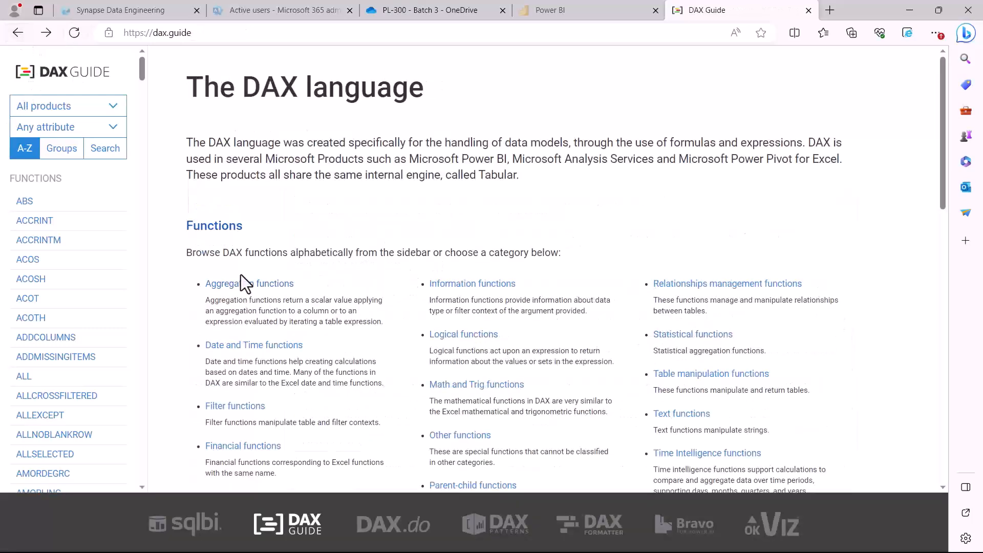
{"action": "left_click", "coordinate": [241, 283]}
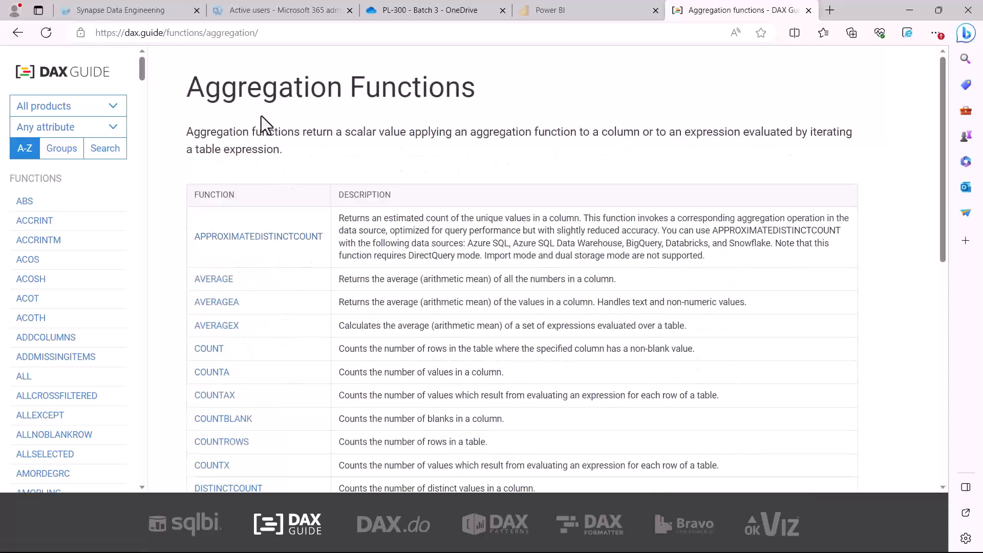
{"action": "scroll", "coordinate": [267, 346], "scroll_direction": "down", "scroll_amount": 3}
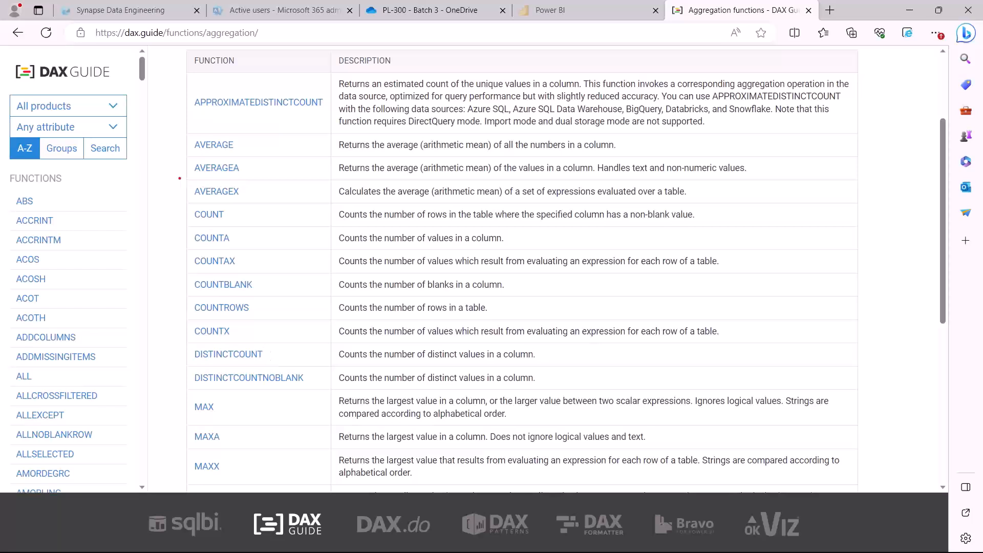
{"action": "left_click_drag", "start_coordinate": [180, 178], "coordinate": [253, 203]}
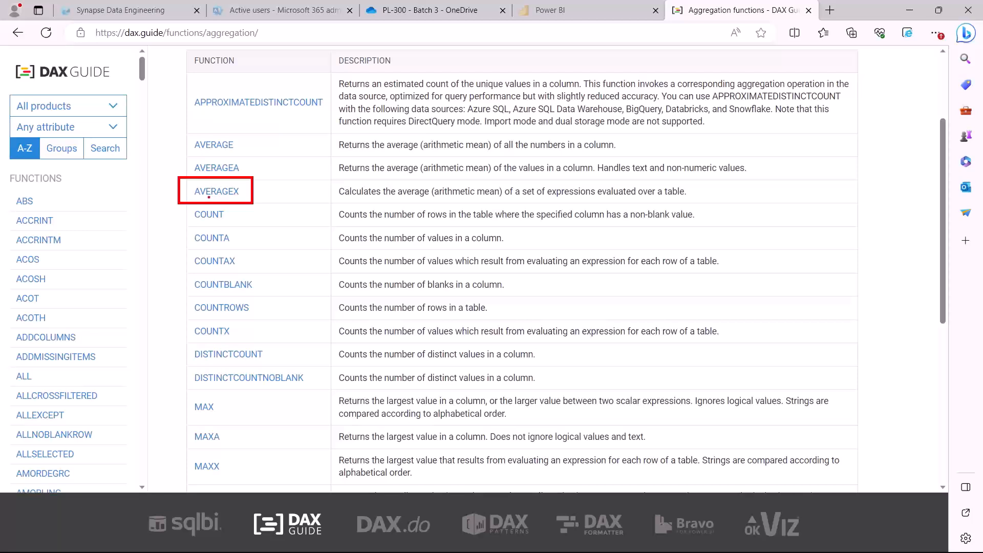
{"action": "left_click_drag", "start_coordinate": [187, 318], "coordinate": [250, 338]}
{"action": "left_click_drag", "start_coordinate": [181, 451], "coordinate": [238, 479]}
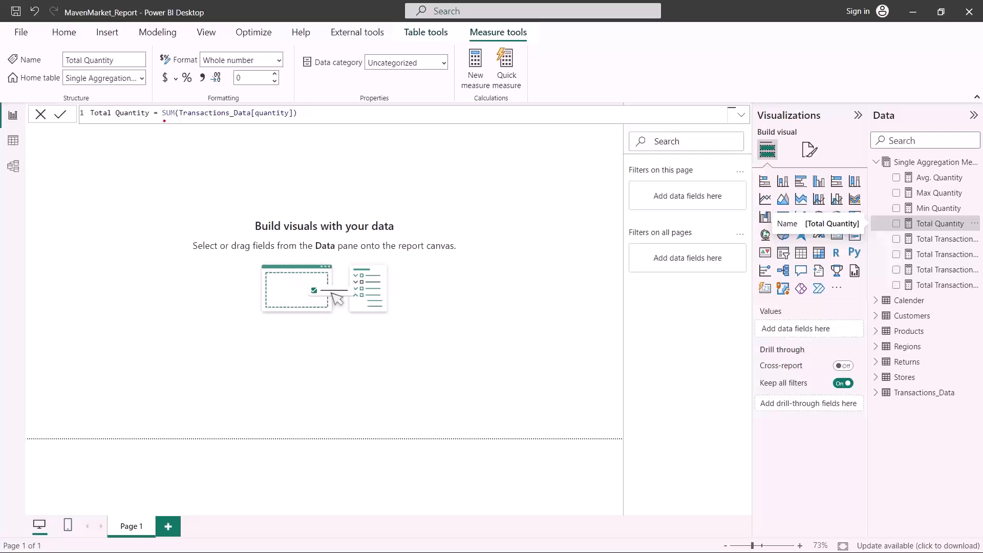
In Power BI Desktop, examine the SUM formula of Total Quantity and the multiplied quantity expression in Total Quantity 10x
{"action": "left_click_drag", "start_coordinate": [181, 120], "coordinate": [288, 121]}
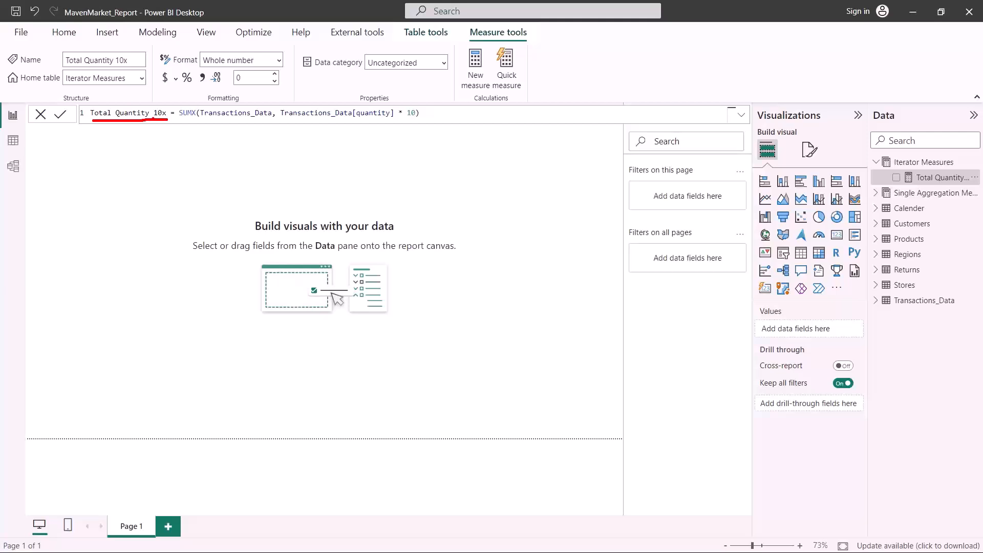
{"action": "left_click_drag", "start_coordinate": [285, 121], "coordinate": [416, 116]}
{"action": "mouse_move", "coordinate": [277, 106]}
{"action": "left_mouse_down"}
{"action": "mouse_move", "coordinate": [281, 121]}
{"action": "mouse_move", "coordinate": [419, 107]}
{"action": "left_mouse_up"}
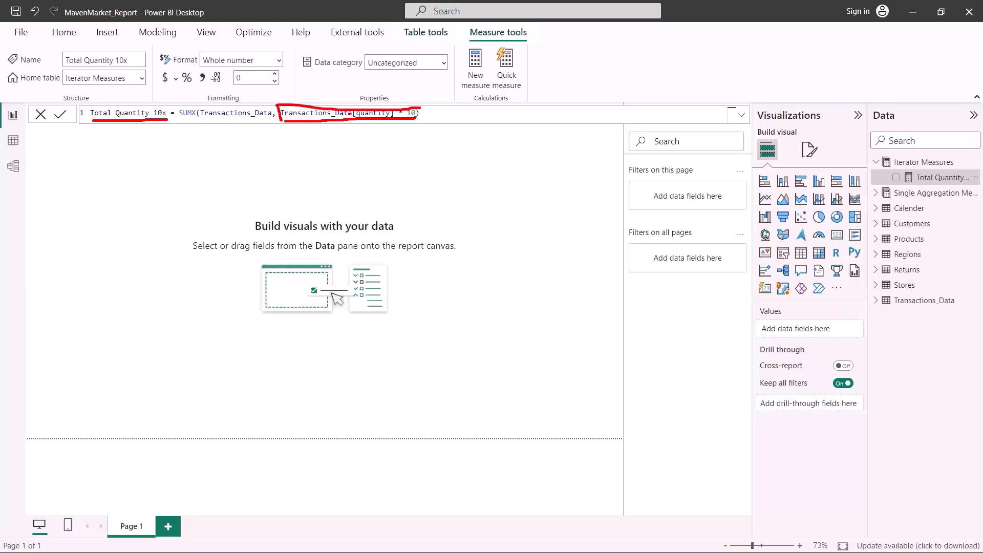
{"action": "key", "text": "Escape"}
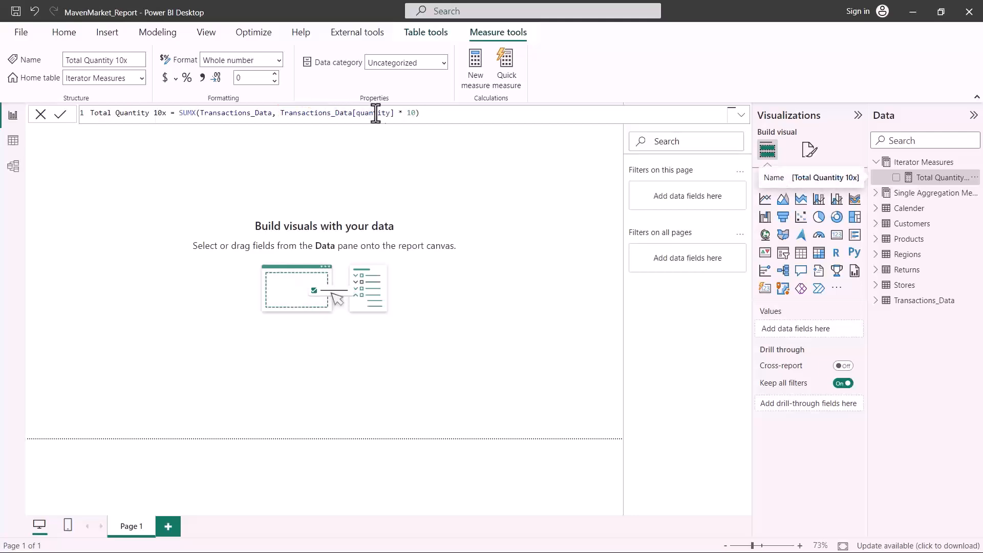
Review the SUMX formula of Total Quantity 10x part by part: the Transactions_Data table argument and the quantity * 10 expression
{"action": "left_click_drag", "start_coordinate": [394, 114], "coordinate": [282, 115]}
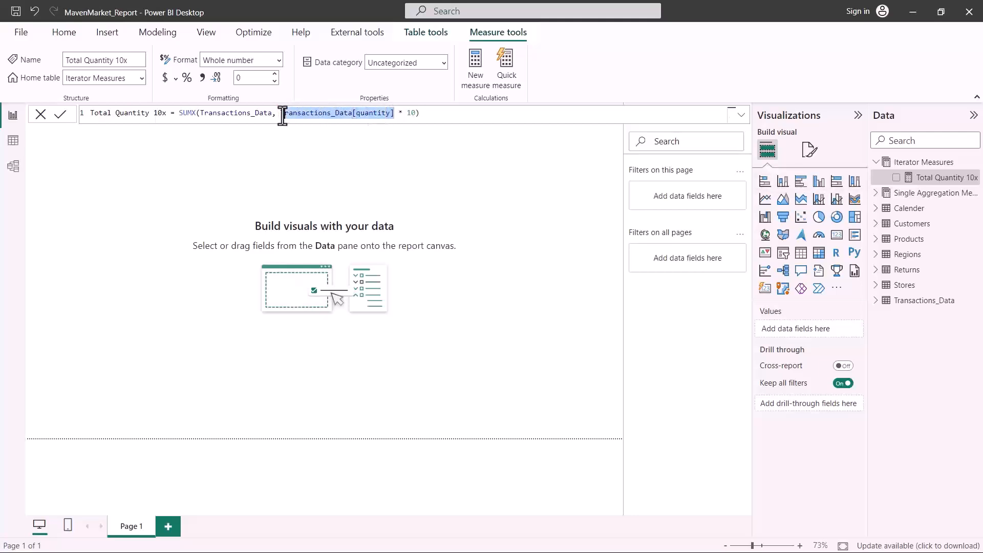
{"action": "left_click", "coordinate": [398, 113]}
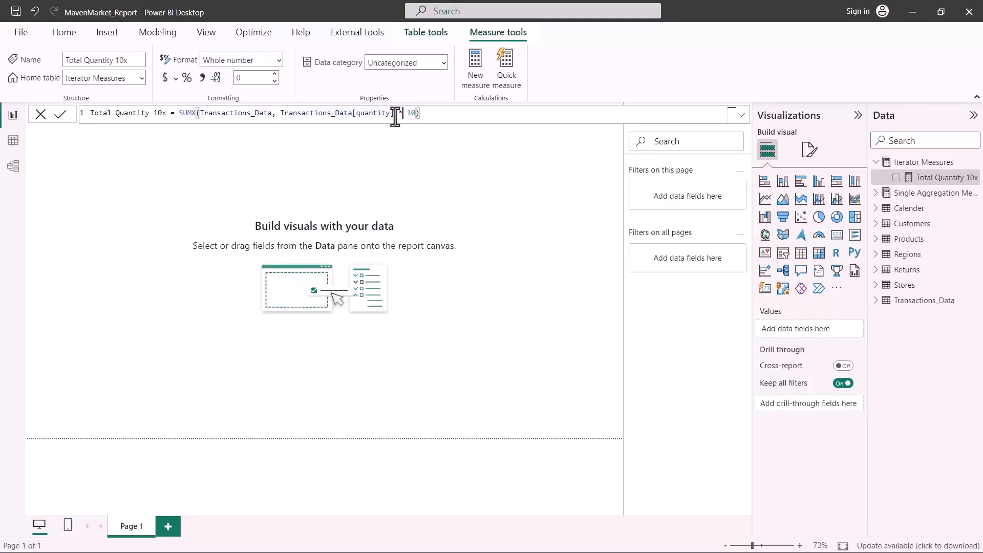
{"action": "left_click_drag", "start_coordinate": [399, 115], "coordinate": [417, 114]}
{"action": "left_click", "coordinate": [436, 114]}
{"action": "double_click", "coordinate": [182, 114]}
{"action": "left_click", "coordinate": [199, 113]}
{"action": "left_click_drag", "start_coordinate": [200, 113], "coordinate": [271, 113]}
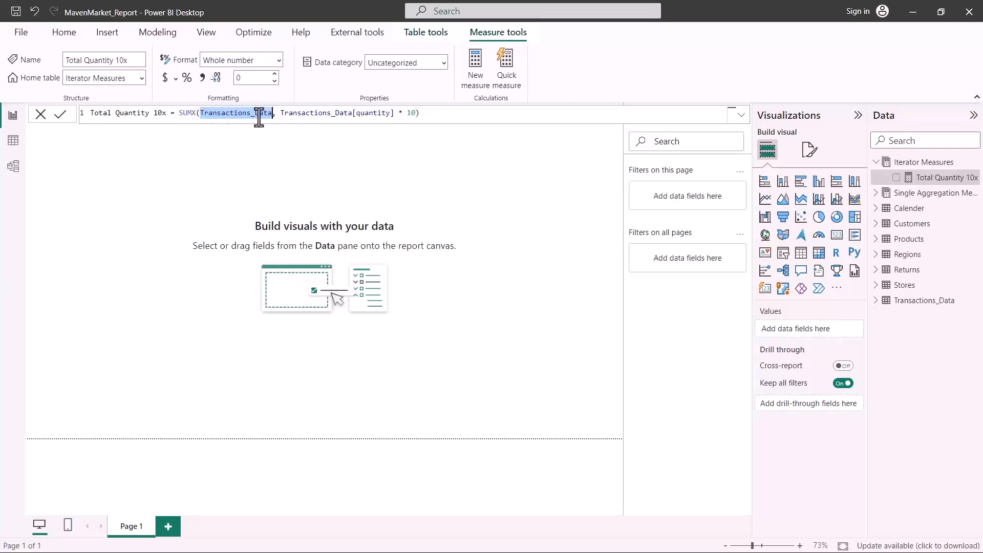
{"action": "left_click", "coordinate": [280, 113]}
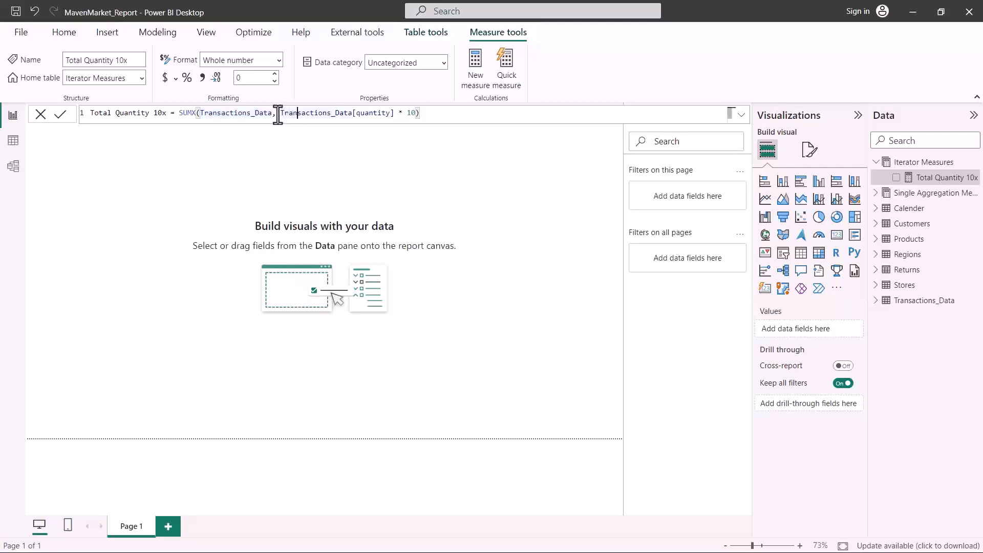
{"action": "left_click_drag", "start_coordinate": [280, 114], "coordinate": [416, 113]}
{"action": "left_click", "coordinate": [390, 114]}
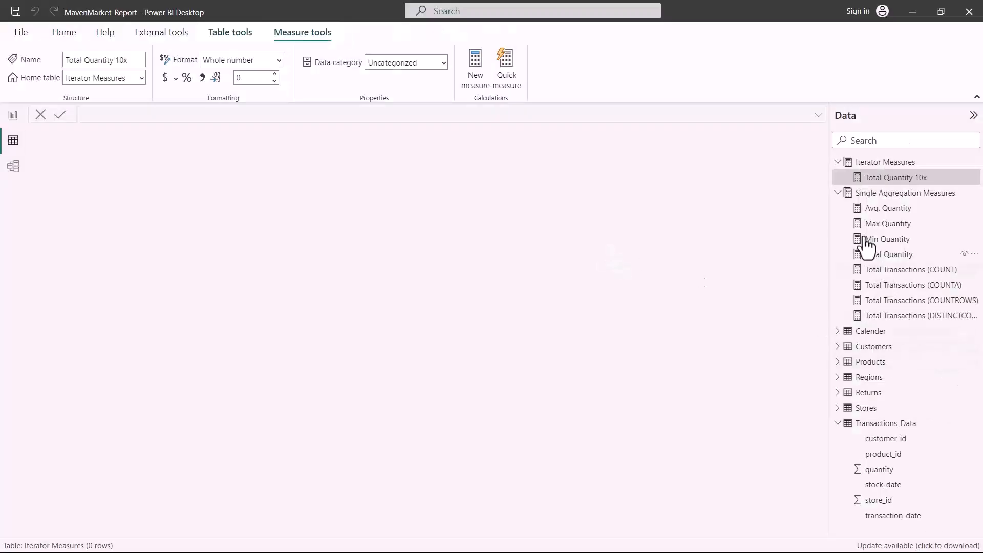
Collapse the Iterator Measures group, display the Transactions_Data table and annotate its first two quantity rows with x 10
{"action": "left_click", "coordinate": [839, 162]}
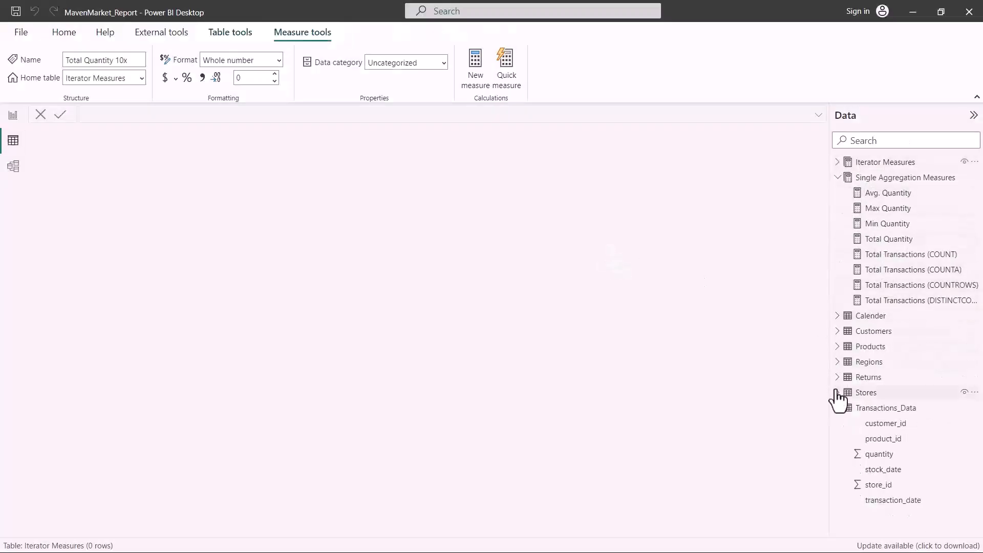
{"action": "left_click", "coordinate": [871, 408]}
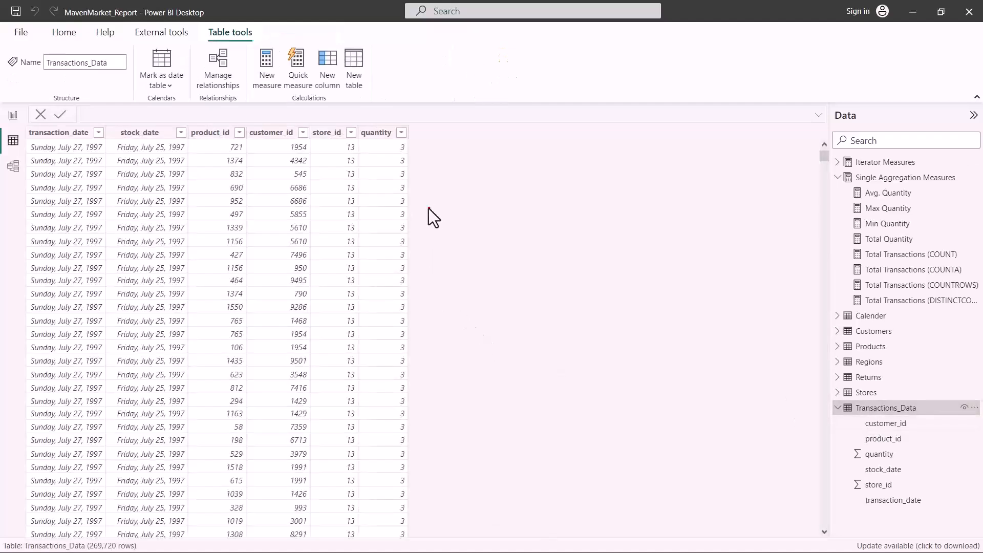
{"action": "left_click_drag", "start_coordinate": [368, 140], "coordinate": [418, 148]}
{"action": "left_click_drag", "start_coordinate": [418, 159], "coordinate": [425, 164]}
{"action": "left_click_drag", "start_coordinate": [442, 163], "coordinate": [448, 158]}
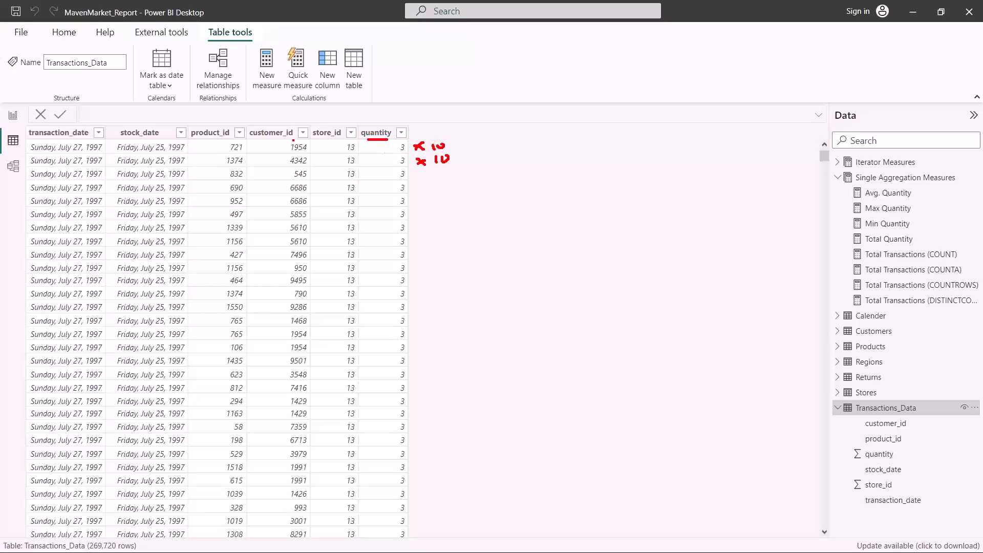
Sketch arrows from the first two multiplied rows to result boxes, with a long arrow down the rows and a final result box
{"action": "mouse_move", "coordinate": [453, 144]}
{"action": "left_mouse_down"}
{"action": "mouse_move", "coordinate": [403, 135]}
{"action": "mouse_move", "coordinate": [390, 152]}
{"action": "mouse_move", "coordinate": [455, 142]}
{"action": "left_mouse_up"}
{"action": "mouse_move", "coordinate": [447, 140]}
{"action": "left_mouse_down"}
{"action": "mouse_move", "coordinate": [535, 94]}
{"action": "mouse_move", "coordinate": [544, 94]}
{"action": "mouse_move", "coordinate": [527, 105]}
{"action": "mouse_move", "coordinate": [548, 96]}
{"action": "mouse_move", "coordinate": [550, 115]}
{"action": "mouse_move", "coordinate": [611, 90]}
{"action": "mouse_move", "coordinate": [611, 110]}
{"action": "mouse_move", "coordinate": [553, 110]}
{"action": "left_mouse_up"}
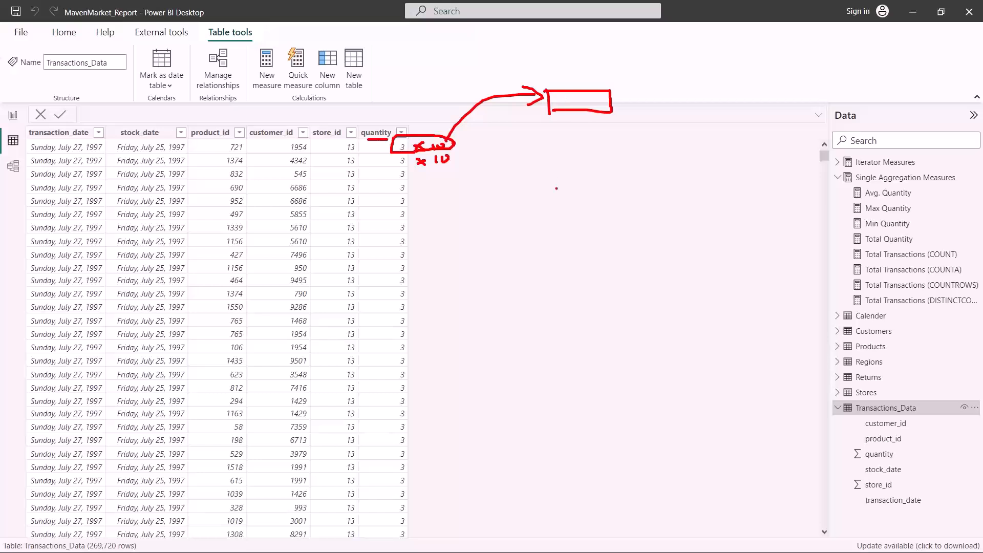
{"action": "mouse_move", "coordinate": [396, 165]}
{"action": "left_mouse_down"}
{"action": "mouse_move", "coordinate": [453, 163]}
{"action": "mouse_move", "coordinate": [481, 144]}
{"action": "mouse_move", "coordinate": [531, 140]}
{"action": "mouse_move", "coordinate": [548, 146]}
{"action": "mouse_move", "coordinate": [535, 157]}
{"action": "mouse_move", "coordinate": [553, 158]}
{"action": "mouse_move", "coordinate": [596, 133]}
{"action": "mouse_move", "coordinate": [614, 137]}
{"action": "mouse_move", "coordinate": [576, 165]}
{"action": "mouse_move", "coordinate": [552, 162]}
{"action": "left_mouse_up"}
{"action": "mouse_move", "coordinate": [426, 176]}
{"action": "left_mouse_down"}
{"action": "mouse_move", "coordinate": [425, 373]}
{"action": "mouse_move", "coordinate": [434, 339]}
{"action": "left_mouse_up"}
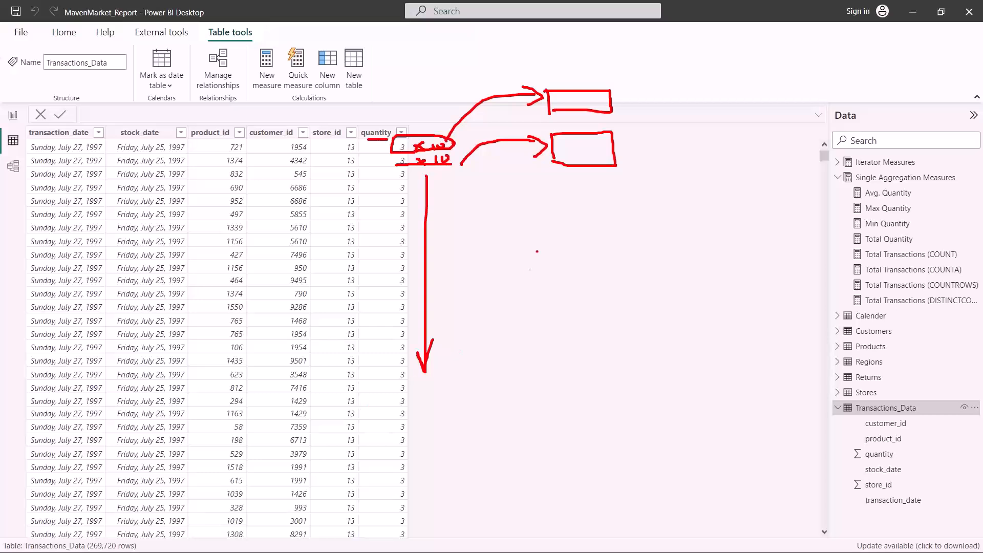
{"action": "mouse_move", "coordinate": [552, 355]}
{"action": "left_mouse_down"}
{"action": "mouse_move", "coordinate": [554, 378]}
{"action": "mouse_move", "coordinate": [596, 353]}
{"action": "mouse_move", "coordinate": [617, 370]}
{"action": "mouse_move", "coordinate": [560, 378]}
{"action": "left_mouse_up"}
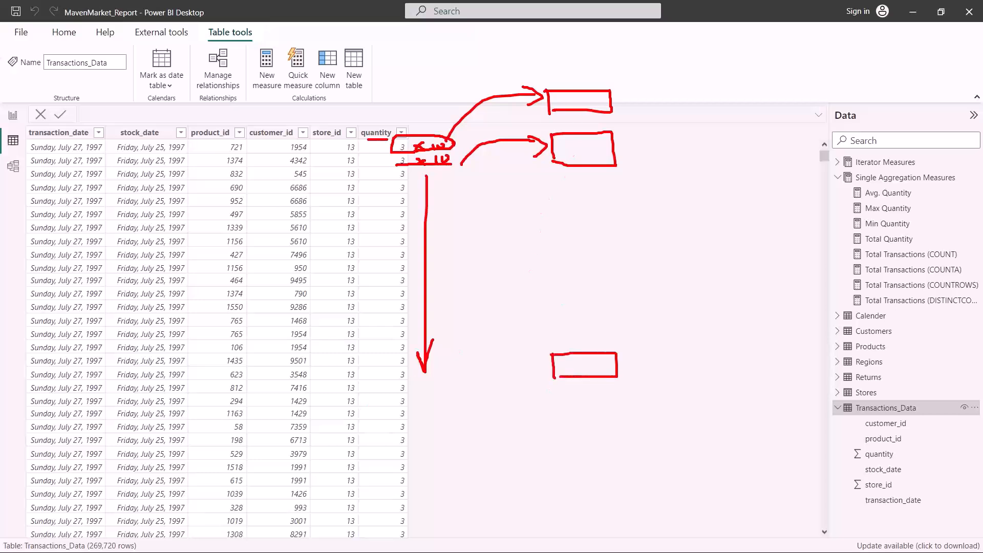
Outline the row results, annotate them with plus signs and an arrow to a single total box, and clear the annotations
{"action": "mouse_move", "coordinate": [506, 58]}
{"action": "left_mouse_down"}
{"action": "mouse_move", "coordinate": [531, 408]}
{"action": "mouse_move", "coordinate": [597, 410]}
{"action": "left_mouse_up"}
{"action": "left_click", "coordinate": [627, 412]}
{"action": "mouse_move", "coordinate": [506, 58]}
{"action": "left_mouse_down"}
{"action": "mouse_move", "coordinate": [636, 69]}
{"action": "mouse_move", "coordinate": [648, 402]}
{"action": "mouse_move", "coordinate": [594, 410]}
{"action": "left_mouse_up"}
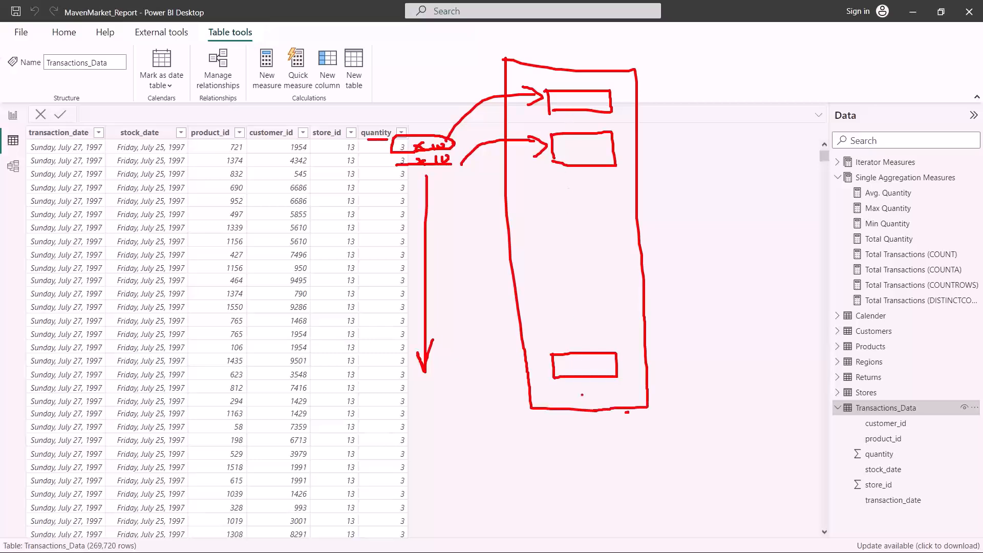
{"action": "left_click_drag", "start_coordinate": [567, 122], "coordinate": [582, 122]}
{"action": "mouse_move", "coordinate": [565, 194]}
{"action": "left_mouse_down"}
{"action": "mouse_move", "coordinate": [581, 193]}
{"action": "mouse_move", "coordinate": [578, 221]}
{"action": "left_mouse_up"}
{"action": "mouse_move", "coordinate": [606, 296]}
{"action": "left_mouse_down"}
{"action": "mouse_move", "coordinate": [691, 256]}
{"action": "mouse_move", "coordinate": [674, 274]}
{"action": "left_mouse_up"}
{"action": "left_click_drag", "start_coordinate": [709, 241], "coordinate": [711, 279]}
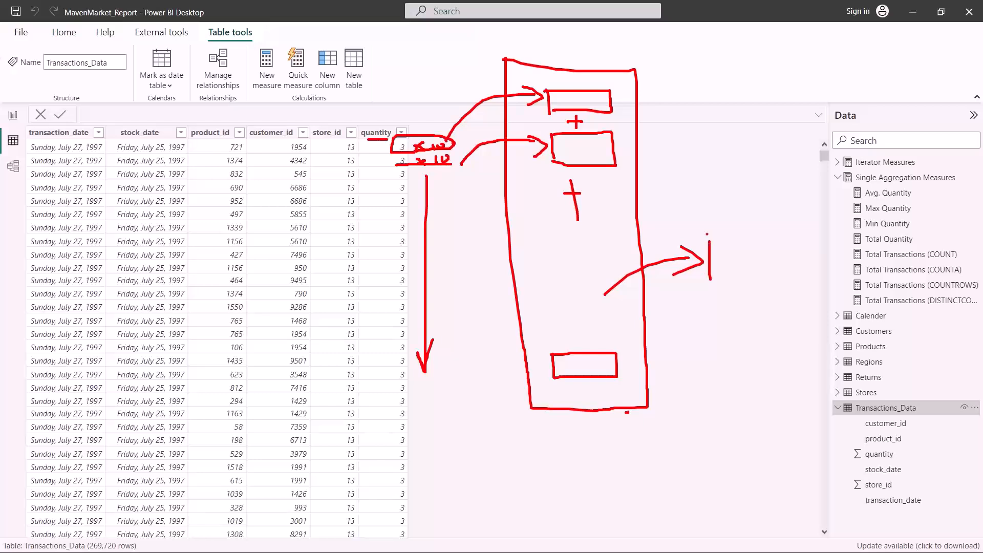
{"action": "mouse_move", "coordinate": [711, 245]}
{"action": "left_mouse_down"}
{"action": "mouse_move", "coordinate": [811, 273]}
{"action": "mouse_move", "coordinate": [689, 280]}
{"action": "left_mouse_up"}
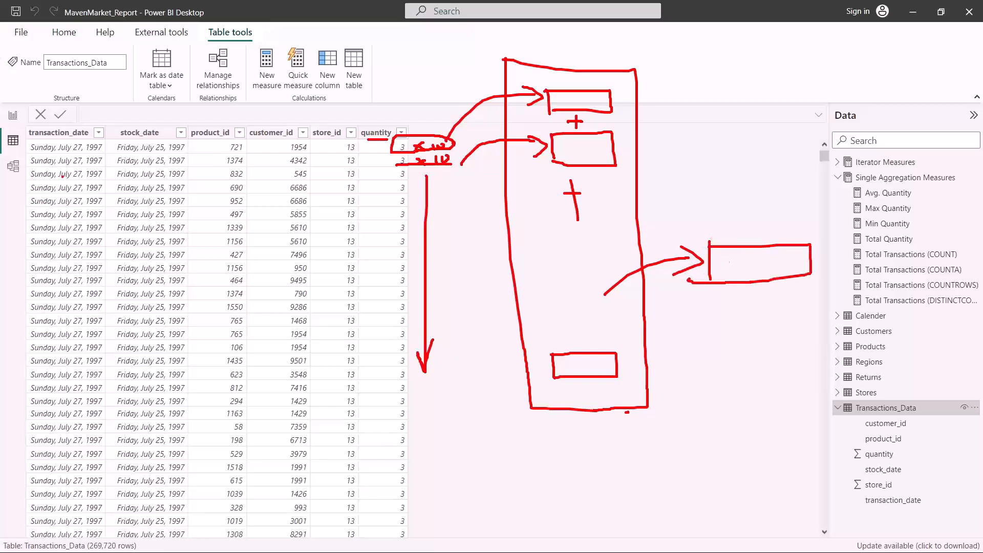
{"action": "key", "text": "Escape"}
Return to the report page and add a table visual showing the Total Quantity 10x measure
{"action": "left_click", "coordinate": [13, 115]}
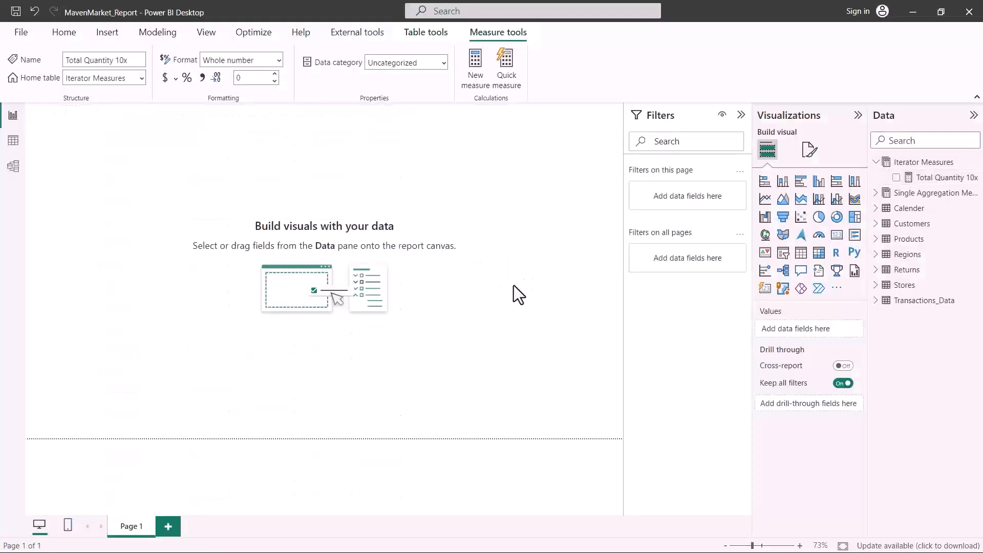
{"action": "left_click", "coordinate": [944, 184]}
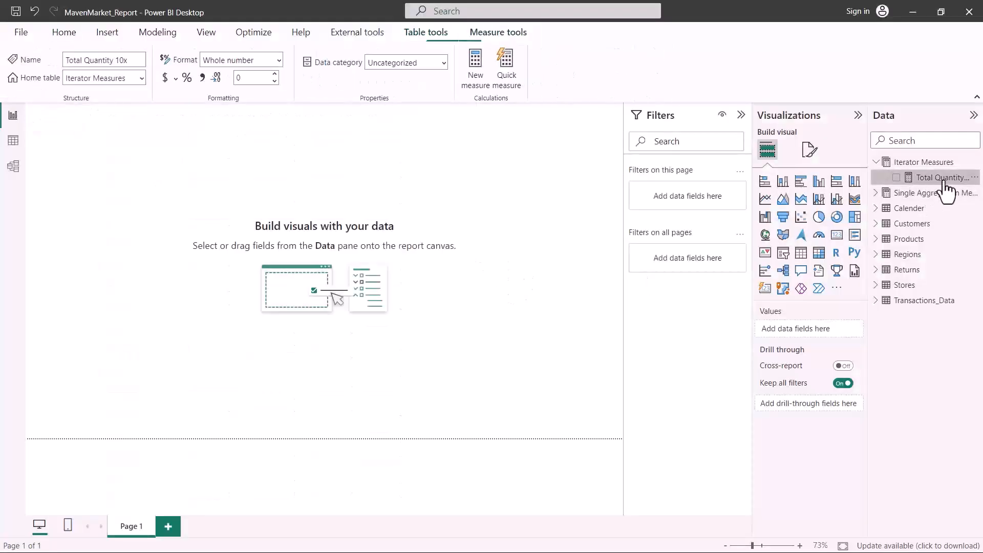
{"action": "left_click_drag", "start_coordinate": [945, 185], "coordinate": [832, 330]}
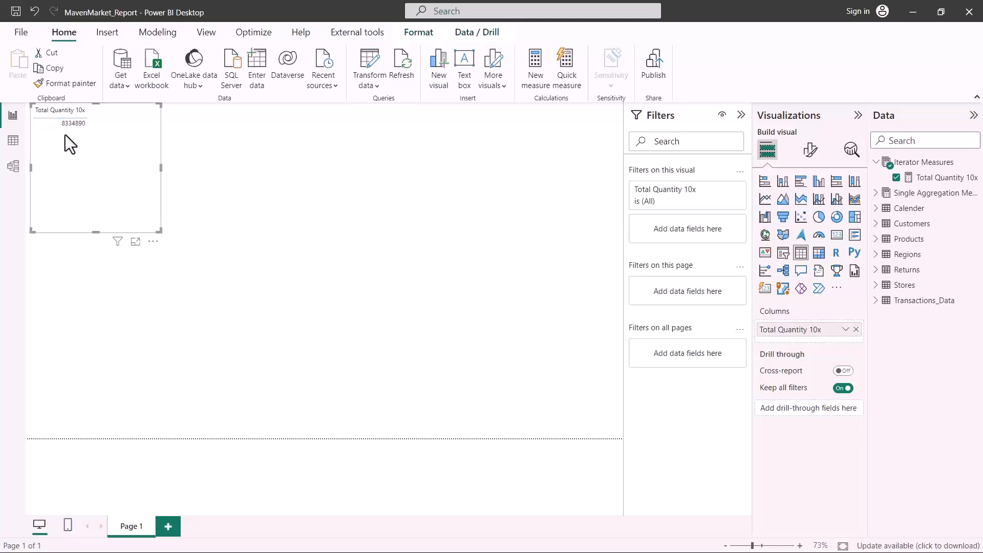
{"action": "left_click_drag", "start_coordinate": [62, 131], "coordinate": [95, 130]}
{"action": "key", "text": "Escape"}
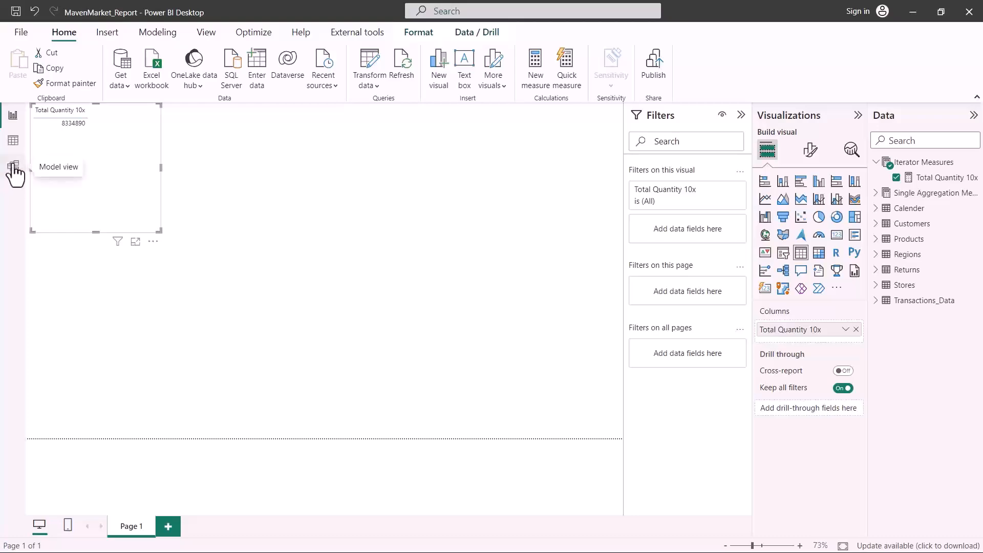
Show the Transactions_Data table again and select its quantity column
{"action": "left_click", "coordinate": [13, 140]}
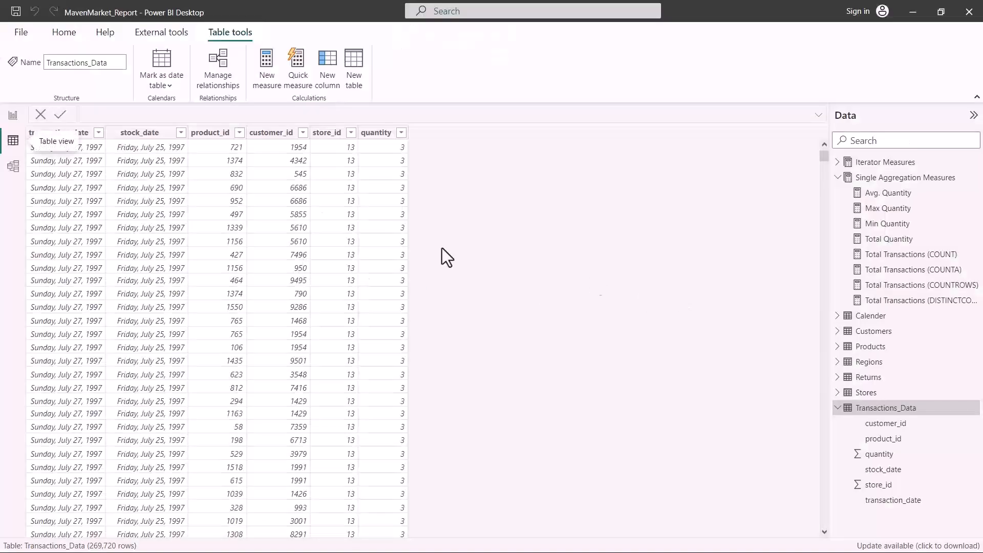
{"action": "left_click", "coordinate": [376, 134]}
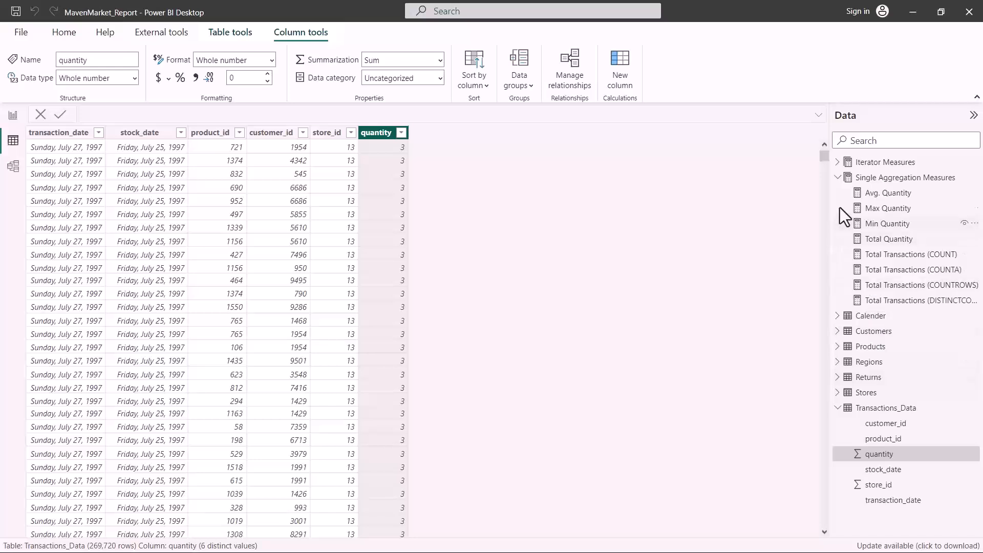
Collapse the Single Aggregation Measures and Transactions_Data field lists, view the Products table with its fields, and return to Transactions_Data
{"action": "left_click", "coordinate": [838, 178]}
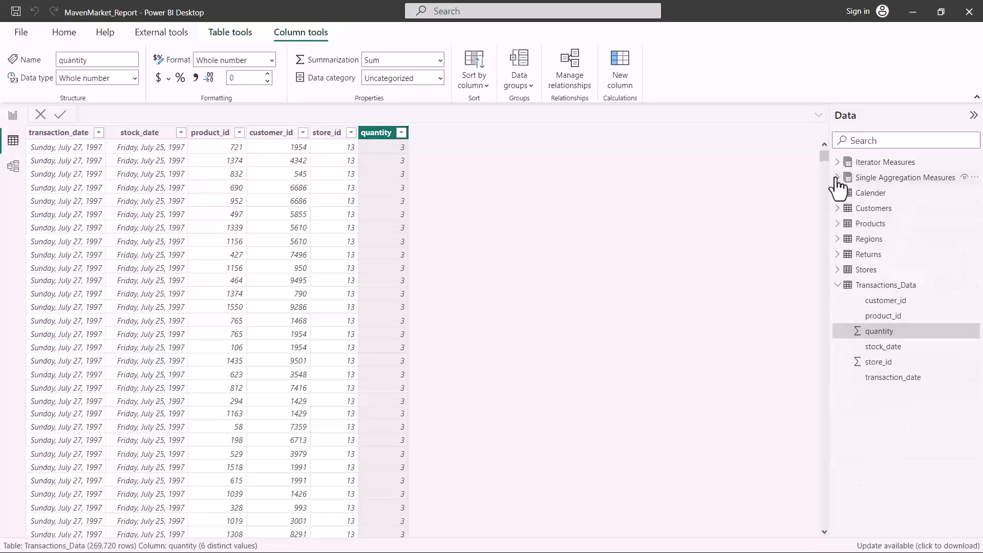
{"action": "left_click", "coordinate": [837, 285]}
{"action": "left_click", "coordinate": [837, 224]}
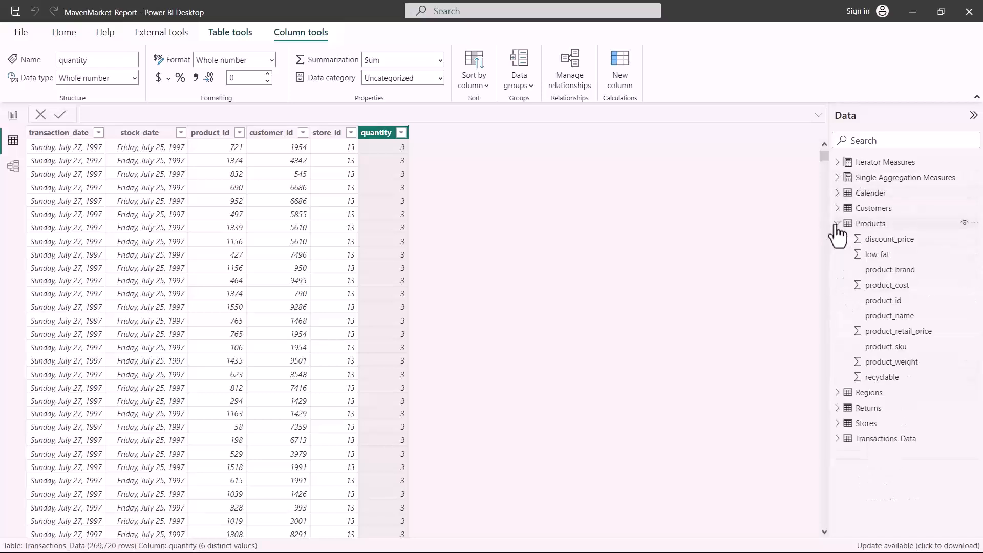
{"action": "left_click", "coordinate": [870, 225]}
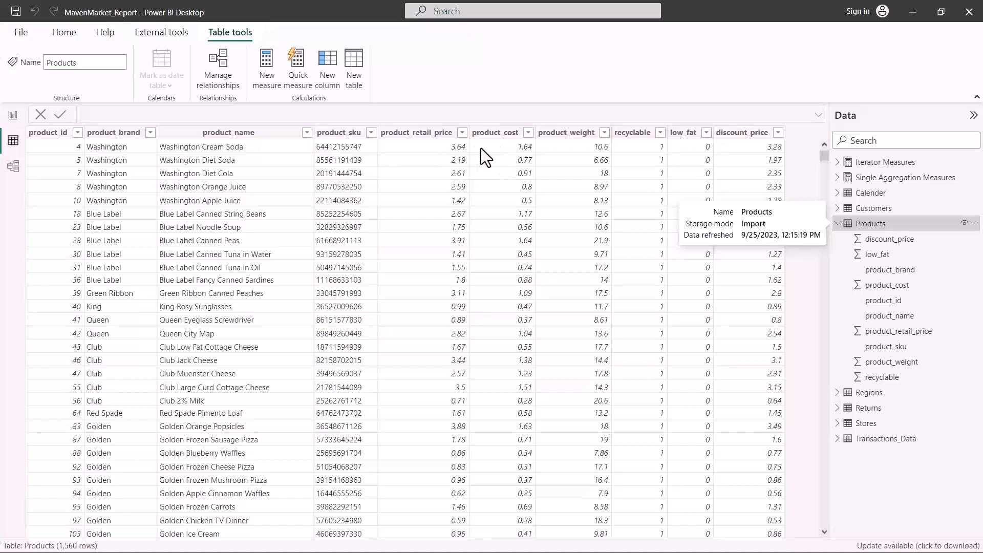
{"action": "left_click", "coordinate": [865, 439]}
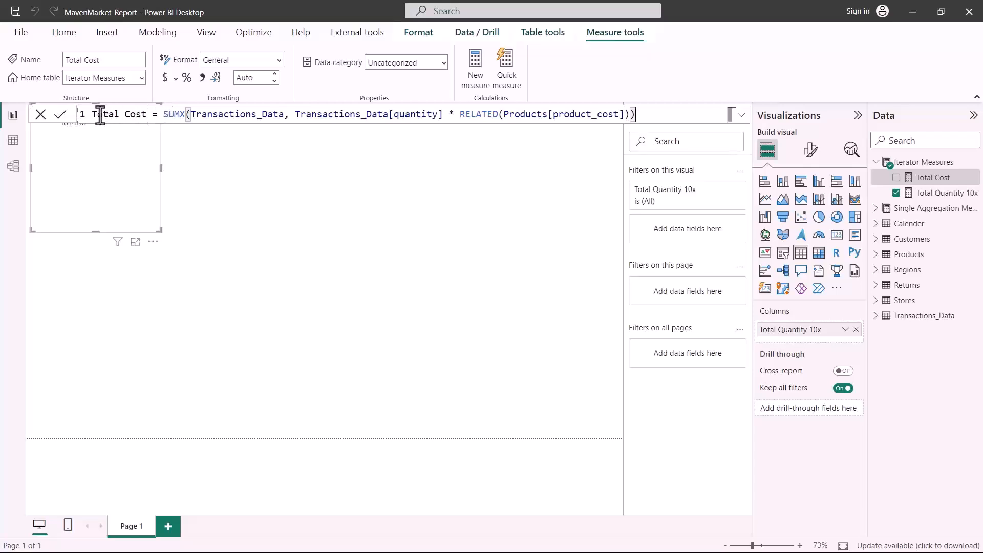
Highlight the name, SUMX function, Transactions_Data table argument and row expression in the Total Cost formula
{"action": "left_click_drag", "start_coordinate": [92, 114], "coordinate": [186, 115]}
{"action": "left_click", "coordinate": [121, 115]}
{"action": "left_click", "coordinate": [176, 116]}
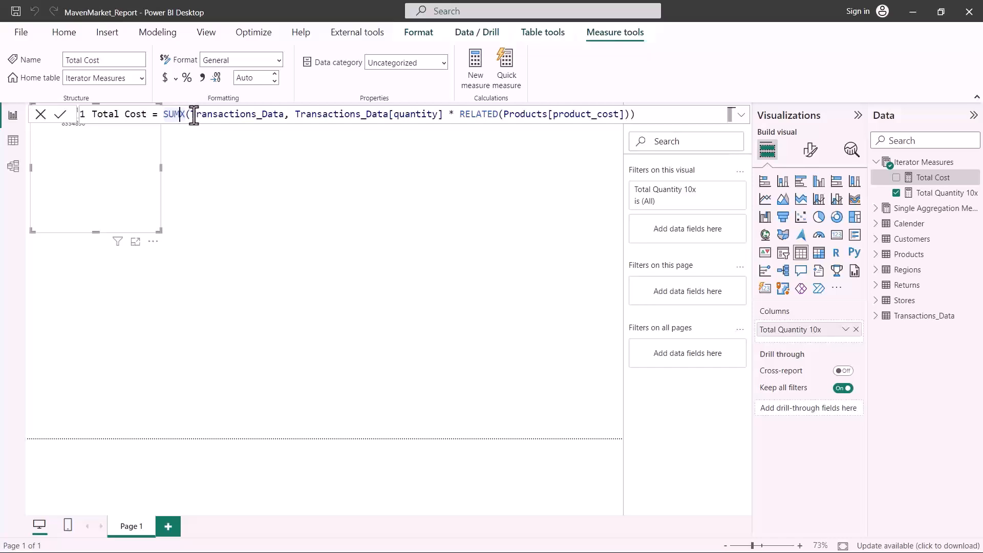
{"action": "left_click_drag", "start_coordinate": [191, 114], "coordinate": [287, 114]}
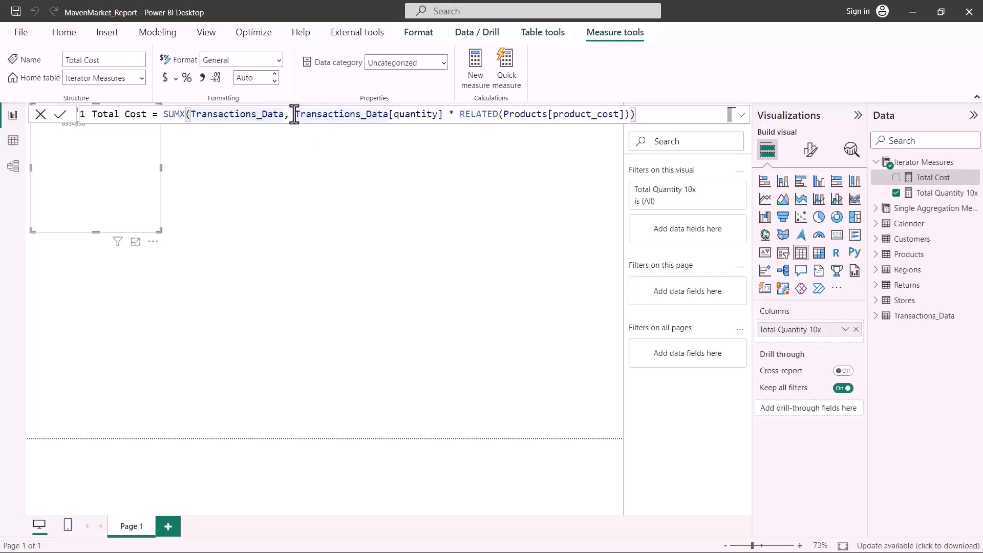
{"action": "left_click_drag", "start_coordinate": [297, 114], "coordinate": [631, 126]}
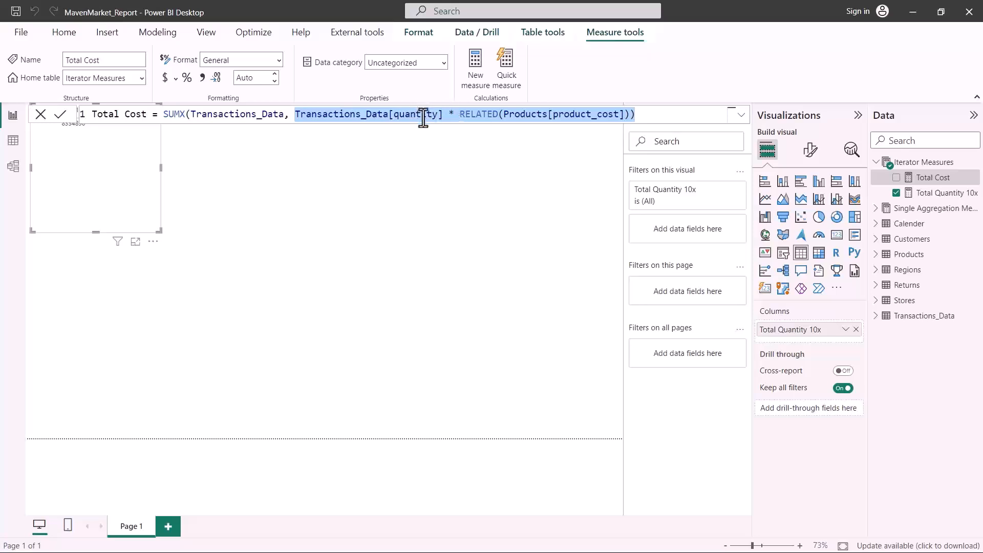
{"action": "left_click", "coordinate": [443, 116]}
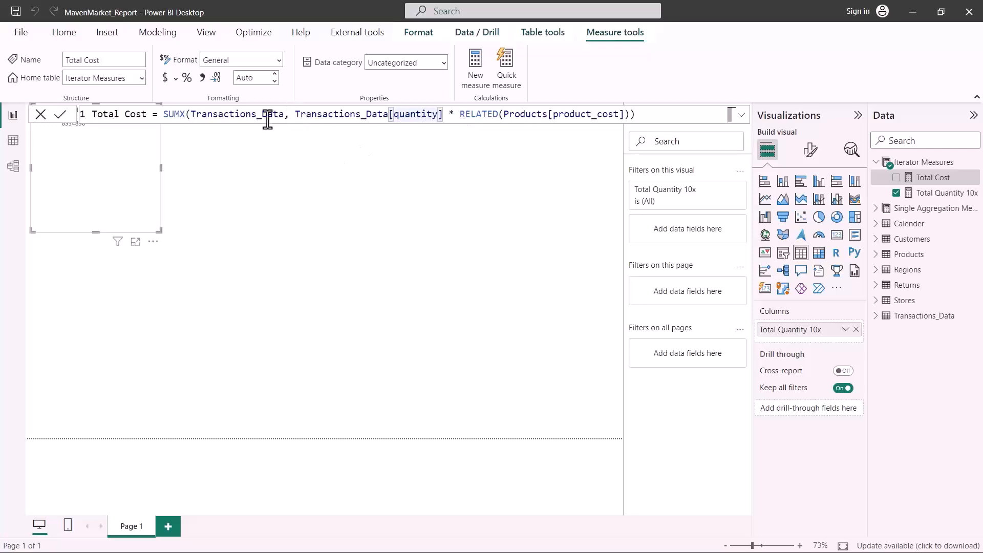
Highlight Transactions_Data[quantity], the Transactions_Data table argument and Products[product_cost] one by one in the Total Cost formula
{"action": "left_click", "coordinate": [297, 115]}
{"action": "left_click_drag", "start_coordinate": [296, 116], "coordinate": [442, 122]}
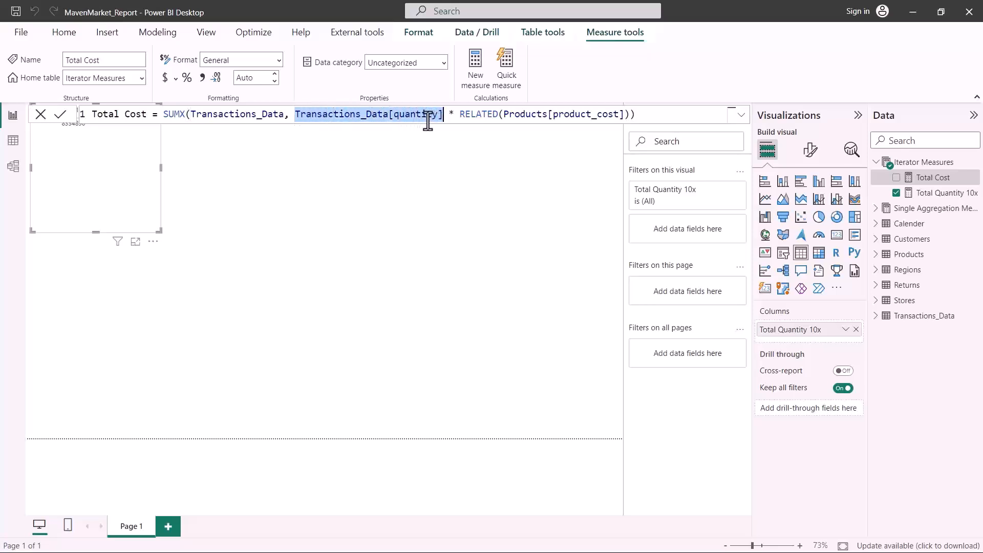
{"action": "left_click", "coordinate": [427, 117]}
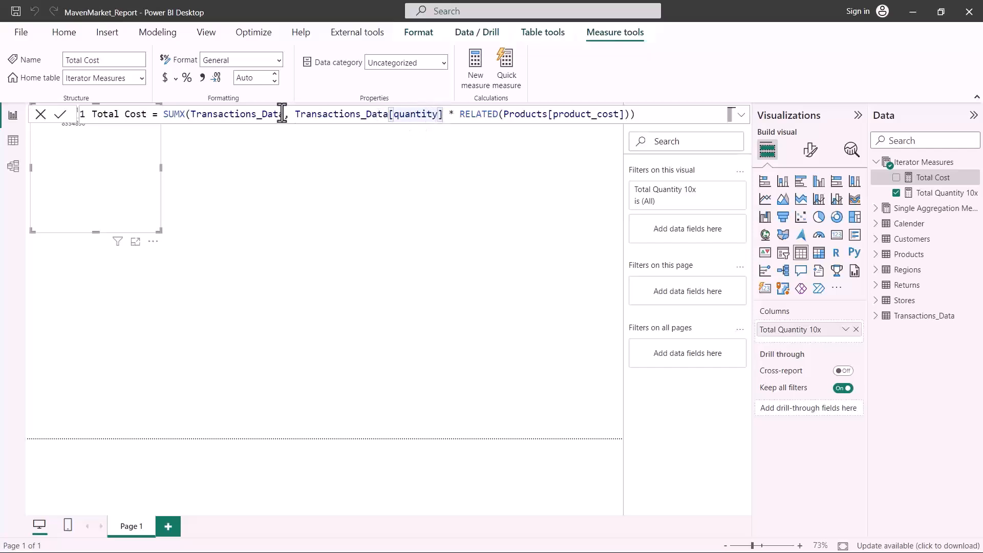
{"action": "left_click_drag", "start_coordinate": [191, 114], "coordinate": [284, 114]}
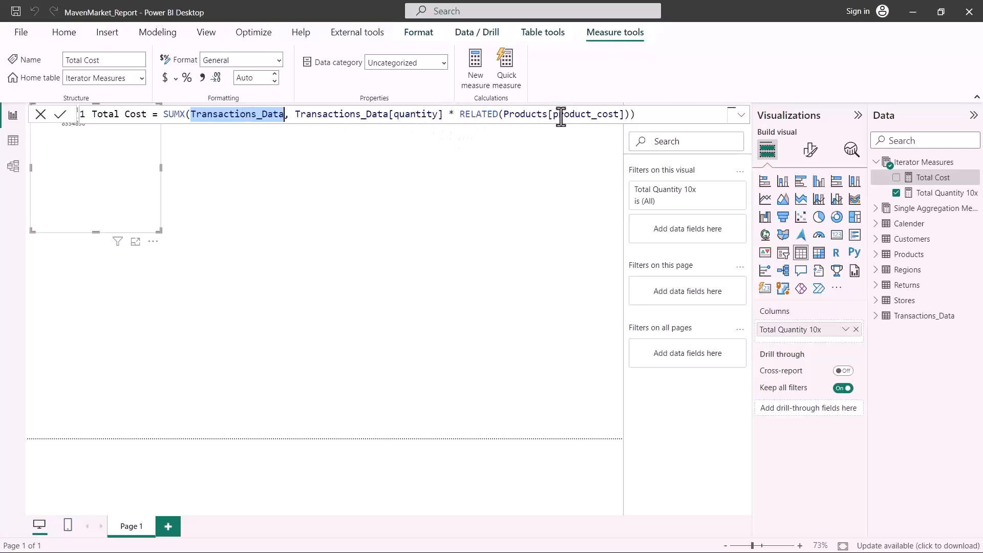
{"action": "left_click_drag", "start_coordinate": [504, 113], "coordinate": [630, 115]}
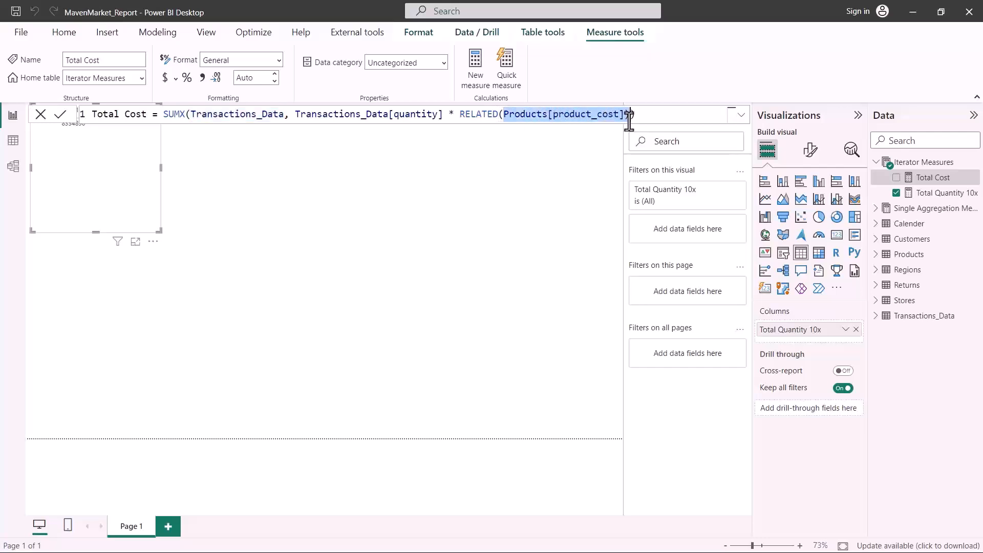
Show the Transactions_Data table in the table view and select its quantity column
{"action": "left_click", "coordinate": [13, 141]}
{"action": "left_click", "coordinate": [885, 316]}
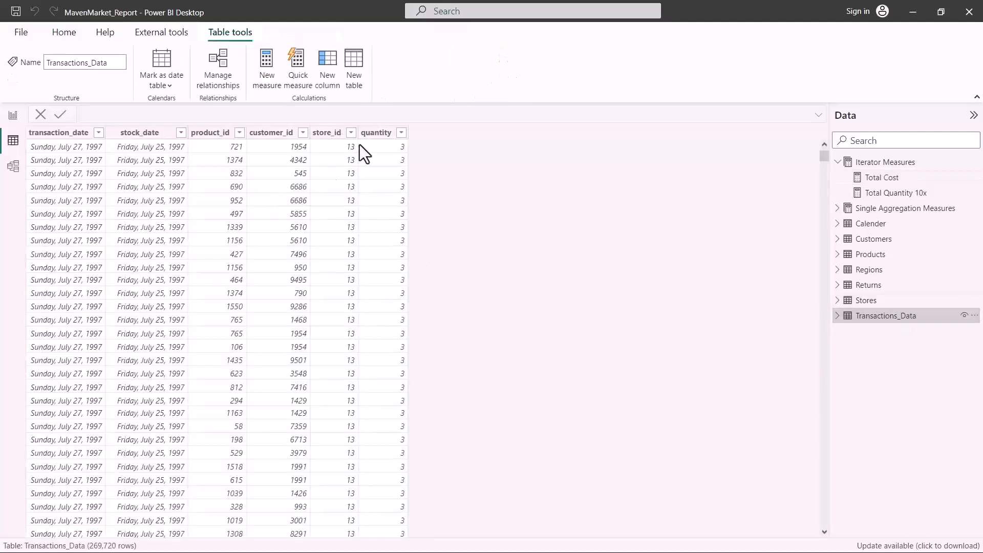
{"action": "left_click", "coordinate": [382, 135]}
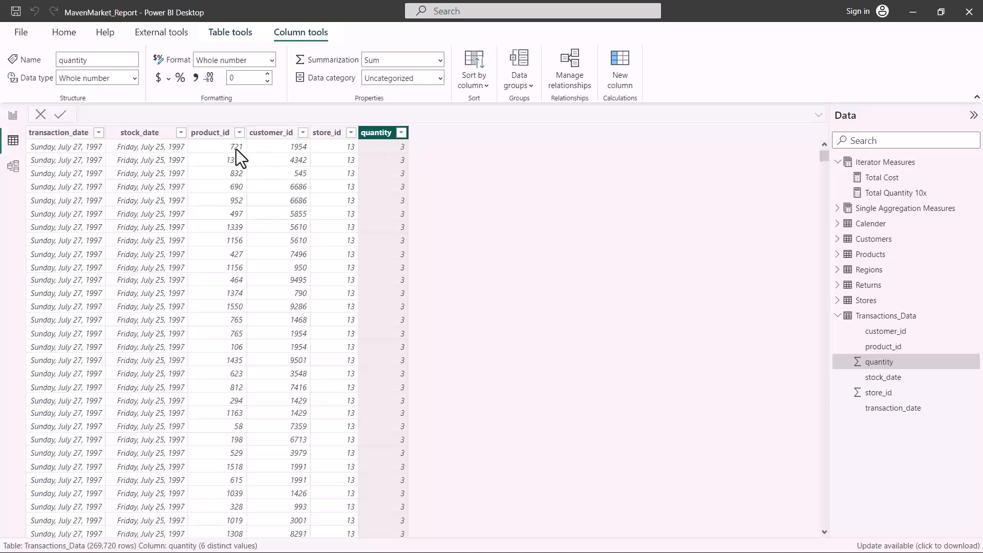
Box the product_id header, mark the first row's product ID and quantity, sketch a result box beside it, and clear the annotations
{"action": "left_click_drag", "start_coordinate": [188, 125], "coordinate": [255, 163]}
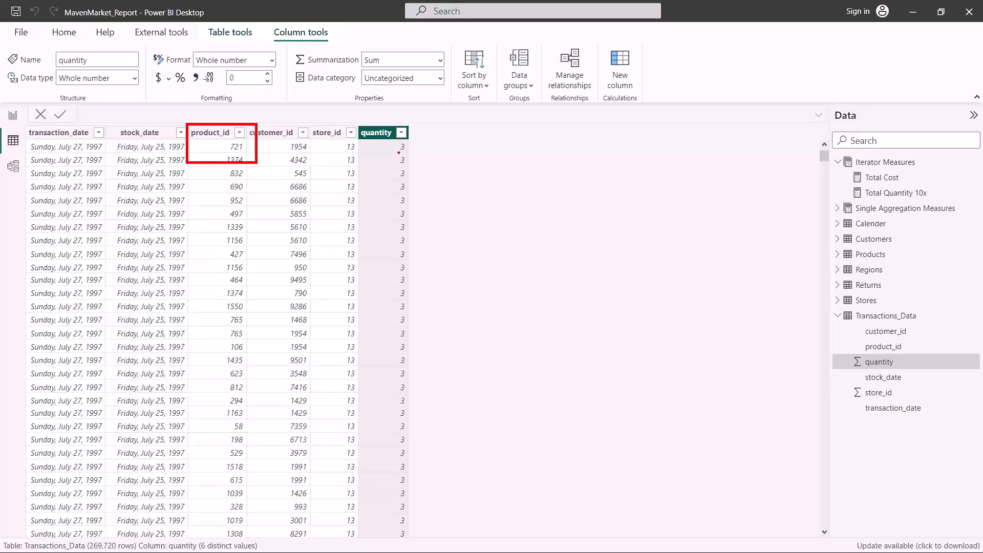
{"action": "left_click_drag", "start_coordinate": [399, 153], "coordinate": [411, 152]}
{"action": "mouse_move", "coordinate": [229, 152]}
{"action": "left_mouse_down"}
{"action": "mouse_move", "coordinate": [244, 152]}
{"action": "mouse_move", "coordinate": [229, 135]}
{"action": "mouse_move", "coordinate": [220, 143]}
{"action": "mouse_move", "coordinate": [228, 150]}
{"action": "left_mouse_up"}
{"action": "mouse_move", "coordinate": [441, 145]}
{"action": "left_mouse_down"}
{"action": "mouse_move", "coordinate": [440, 157]}
{"action": "mouse_move", "coordinate": [490, 154]}
{"action": "mouse_move", "coordinate": [407, 163]}
{"action": "left_mouse_up"}
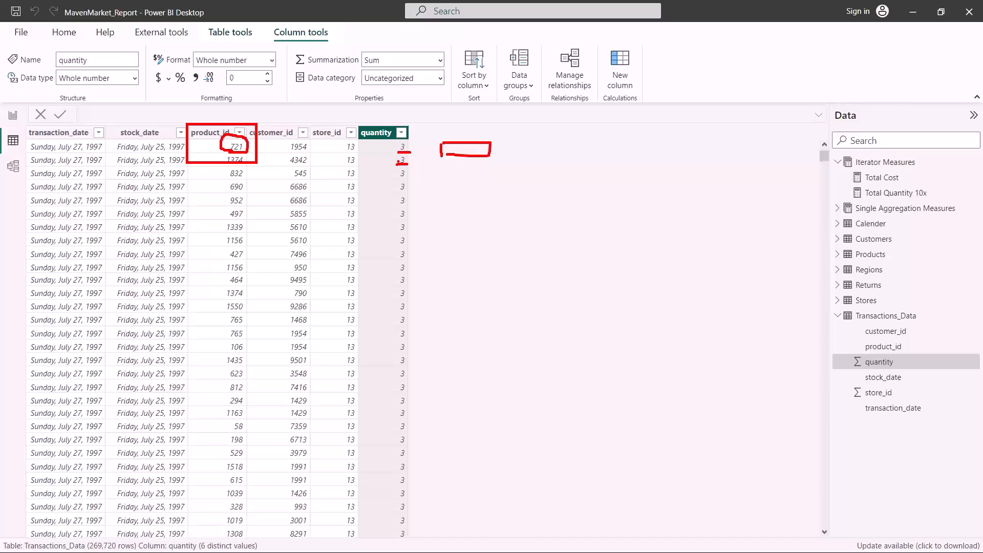
{"action": "key", "text": "Escape"}
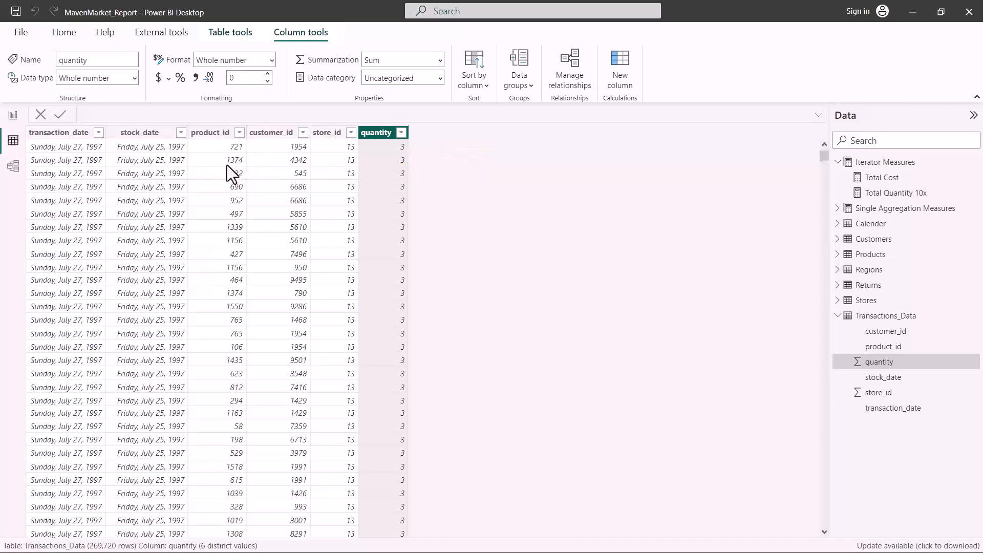
Underline product ID 1374, draw a long downward arrow and an outline for the row results, and clear the annotations
{"action": "left_click_drag", "start_coordinate": [227, 166], "coordinate": [252, 166]}
{"action": "mouse_move", "coordinate": [432, 168]}
{"action": "left_mouse_down"}
{"action": "mouse_move", "coordinate": [432, 312]}
{"action": "mouse_move", "coordinate": [423, 294]}
{"action": "mouse_move", "coordinate": [447, 295]}
{"action": "left_mouse_up"}
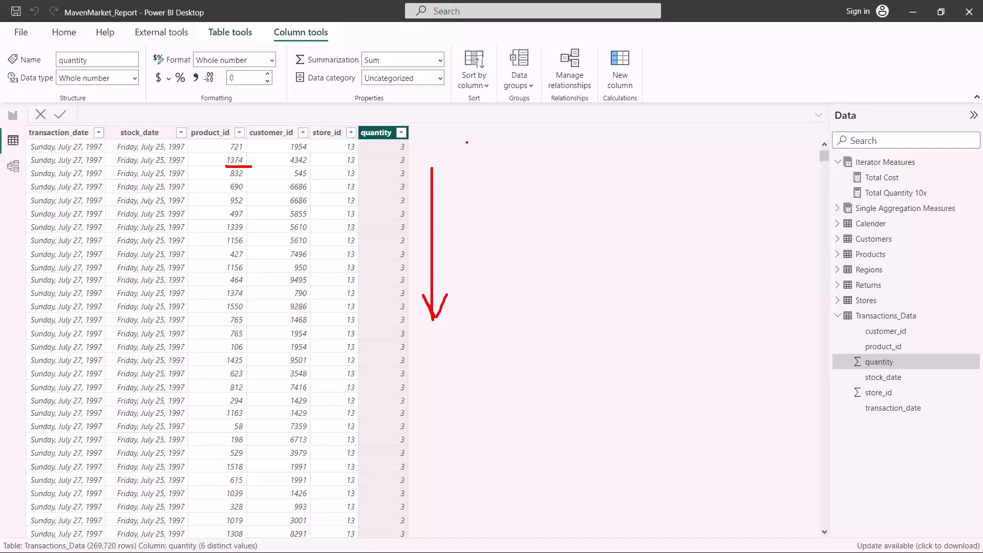
{"action": "mouse_move", "coordinate": [466, 139]}
{"action": "left_mouse_down"}
{"action": "mouse_move", "coordinate": [474, 327]}
{"action": "mouse_move", "coordinate": [546, 328]}
{"action": "mouse_move", "coordinate": [549, 164]}
{"action": "mouse_move", "coordinate": [525, 131]}
{"action": "mouse_move", "coordinate": [457, 137]}
{"action": "left_mouse_up"}
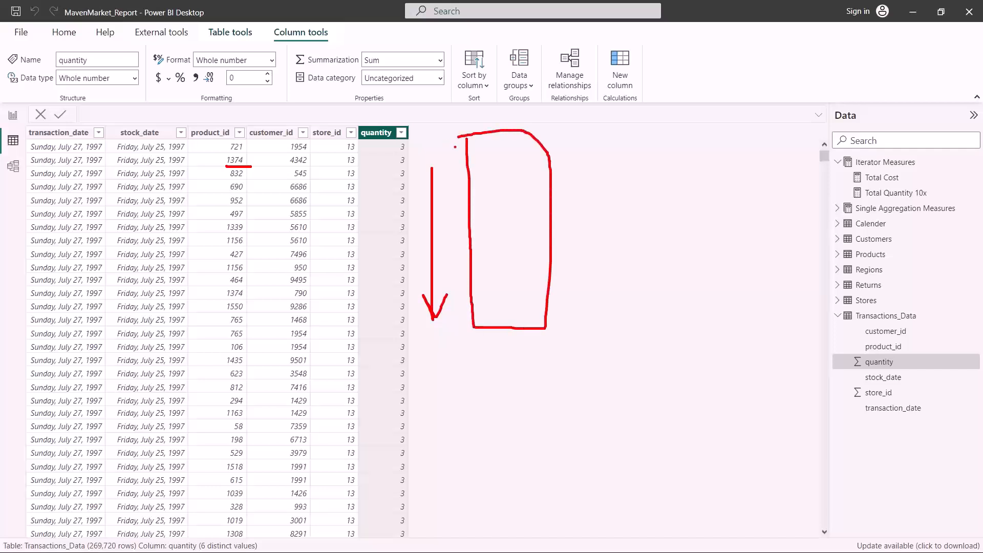
{"action": "key", "text": "Escape"}
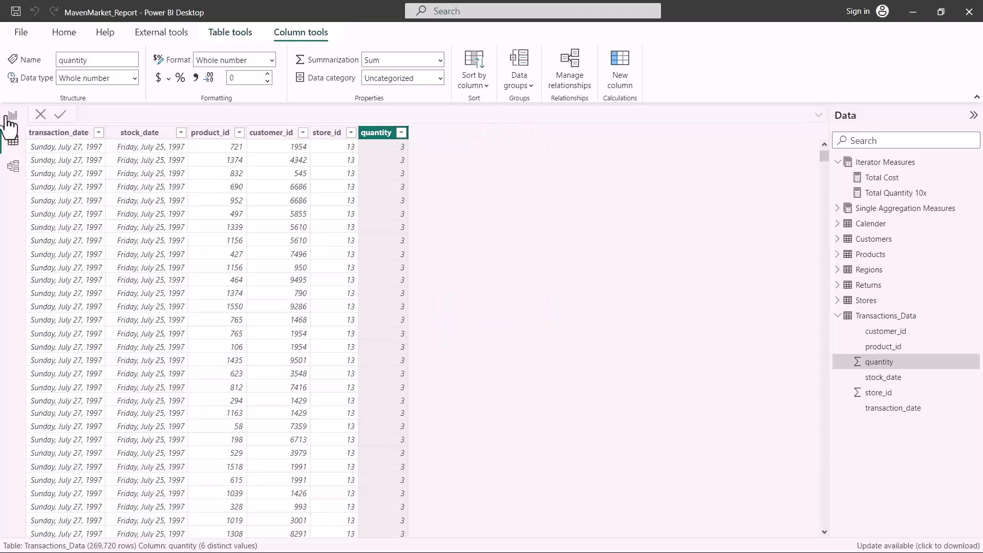
Return to the report page, compare the Total Quantity 10x and Total Cost formulas, and highlight RELATED in Total Cost
{"action": "left_click", "coordinate": [13, 116]}
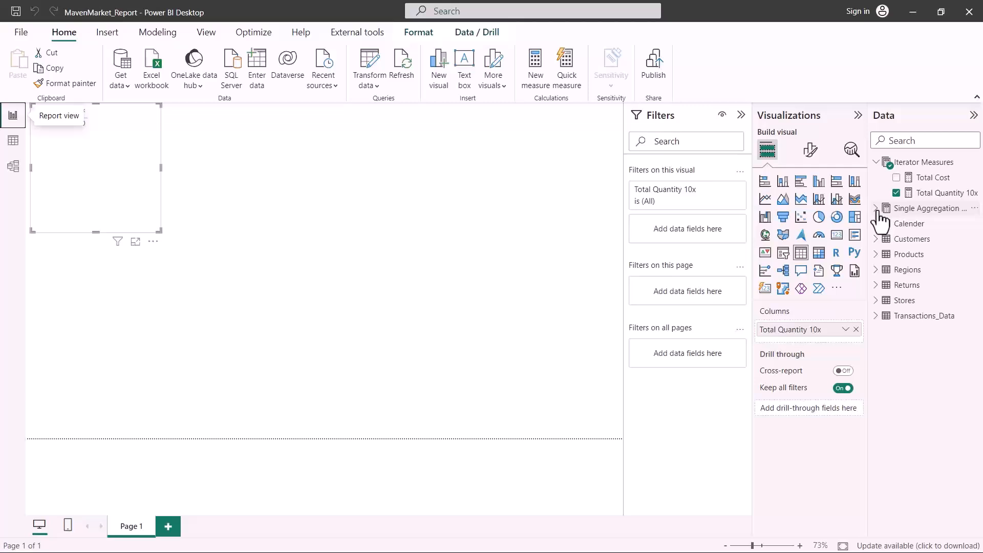
{"action": "left_click", "coordinate": [914, 195]}
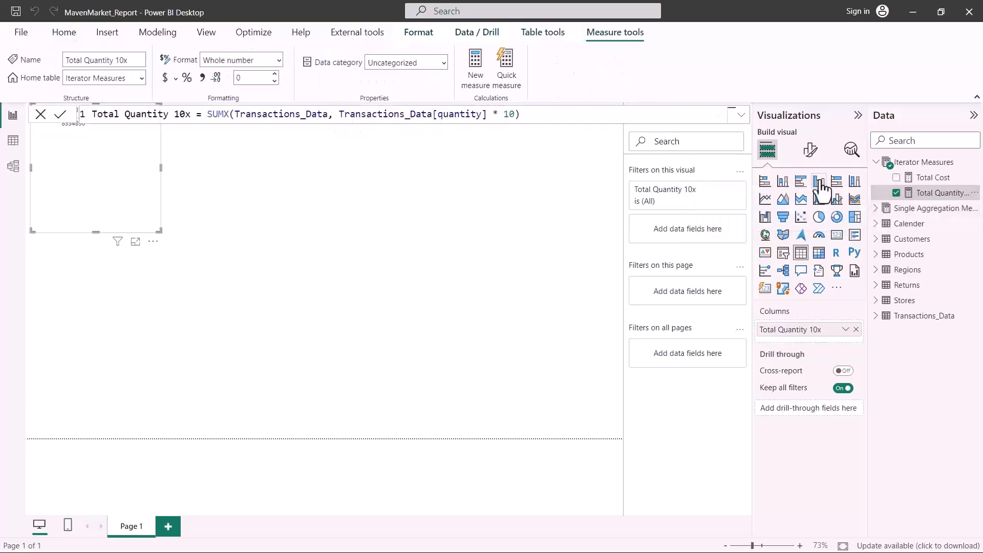
{"action": "left_click", "coordinate": [929, 177]}
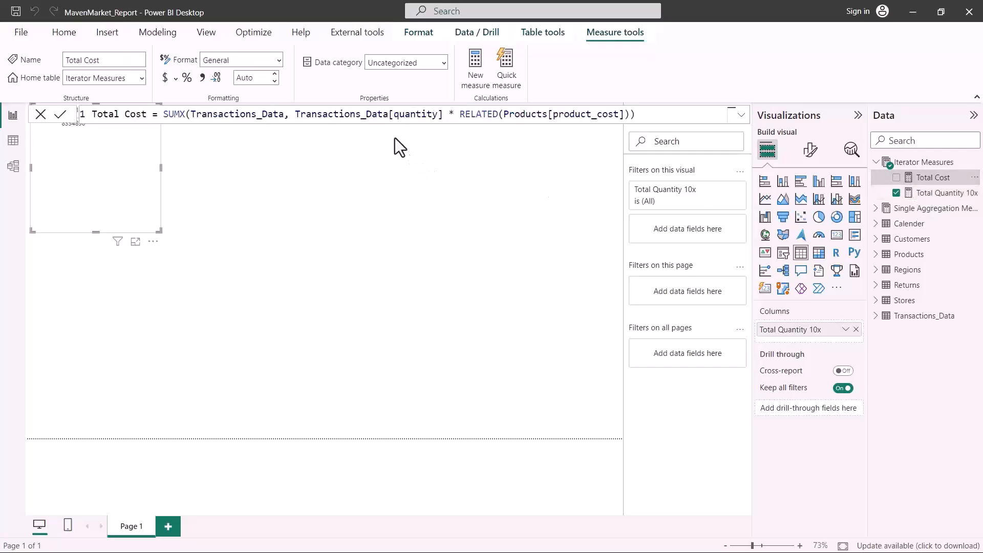
{"action": "left_click_drag", "start_coordinate": [460, 114], "coordinate": [498, 115]}
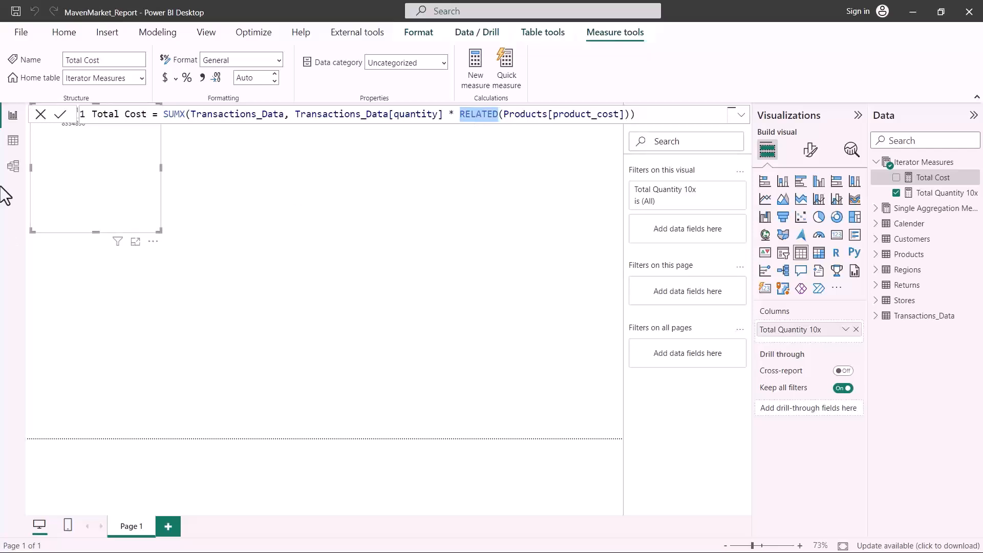
Return to the Transactions_Data table, box its quantity header and underline the Products table in the field list
{"action": "left_click", "coordinate": [13, 140]}
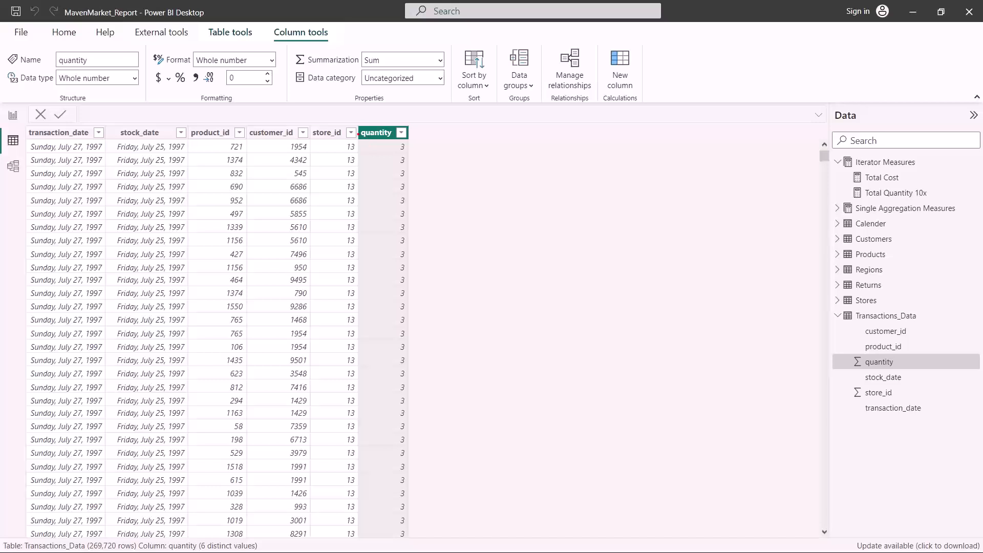
{"action": "mouse_move", "coordinate": [353, 120]}
{"action": "left_mouse_down"}
{"action": "mouse_move", "coordinate": [362, 140]}
{"action": "mouse_move", "coordinate": [414, 146]}
{"action": "left_mouse_up"}
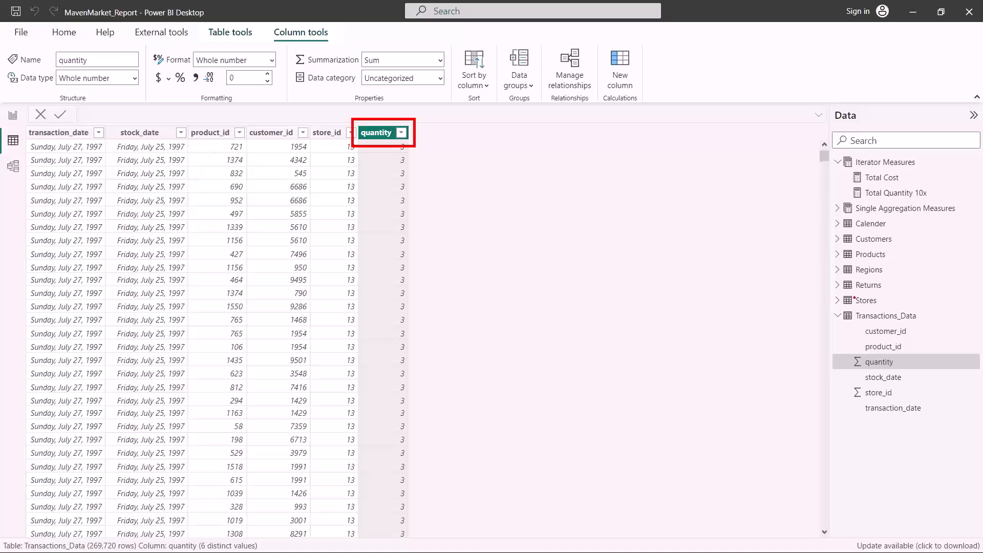
{"action": "left_click_drag", "start_coordinate": [861, 262], "coordinate": [886, 258]}
In the model diagram, mark the link from Products to Transactions_Data and underline RELATED in the formula and the product_cost field
{"action": "left_click", "coordinate": [13, 167]}
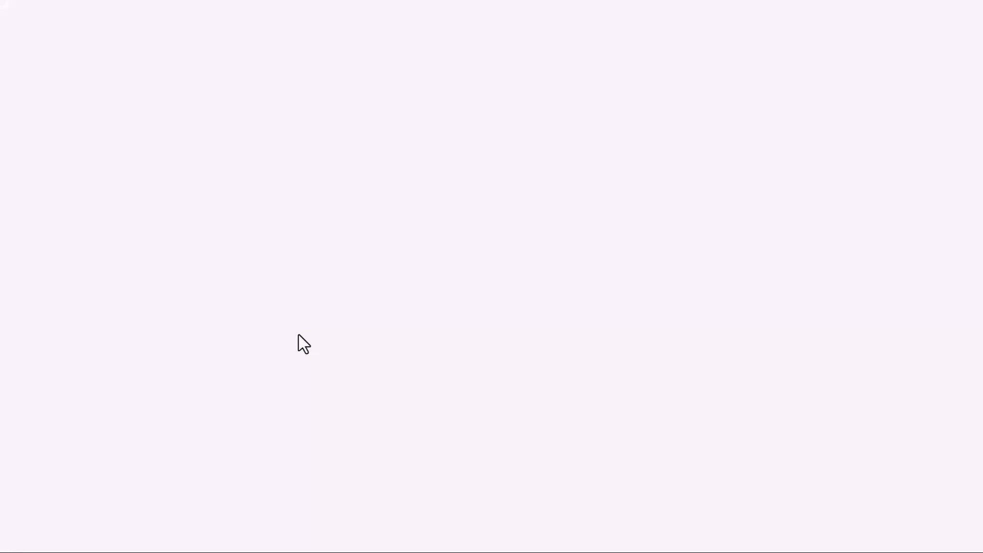
{"action": "scroll", "coordinate": [406, 384], "scroll_direction": "down", "scroll_amount": 3}
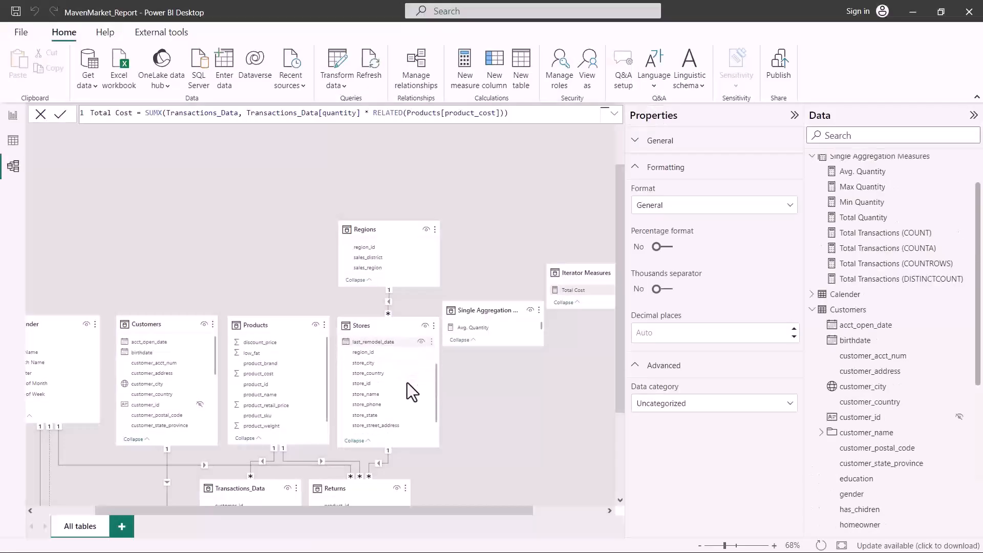
{"action": "left_click_drag", "start_coordinate": [621, 270], "coordinate": [622, 327]}
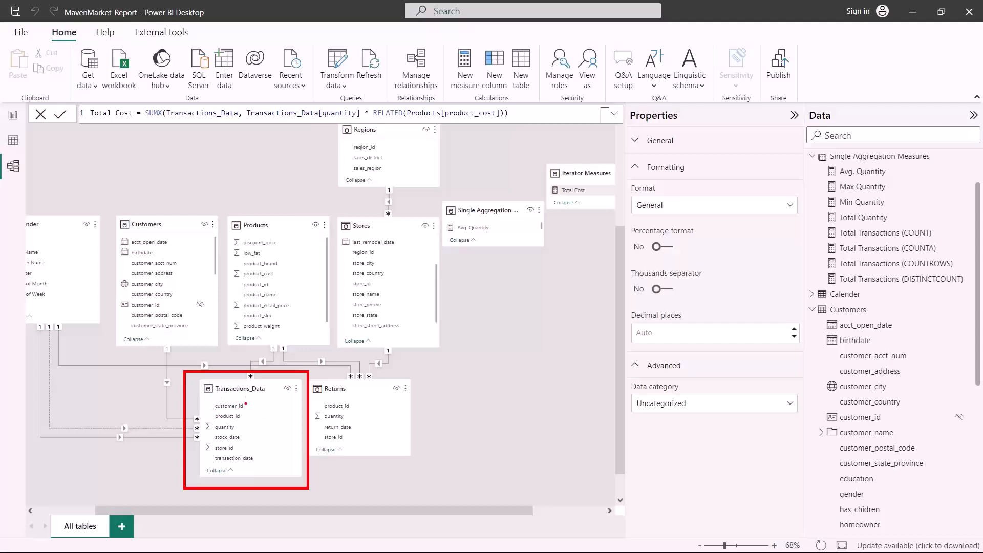
{"action": "left_click_drag", "start_coordinate": [251, 282], "coordinate": [242, 361]}
{"action": "left_click_drag", "start_coordinate": [369, 119], "coordinate": [401, 119]}
{"action": "left_click_drag", "start_coordinate": [241, 276], "coordinate": [275, 276]}
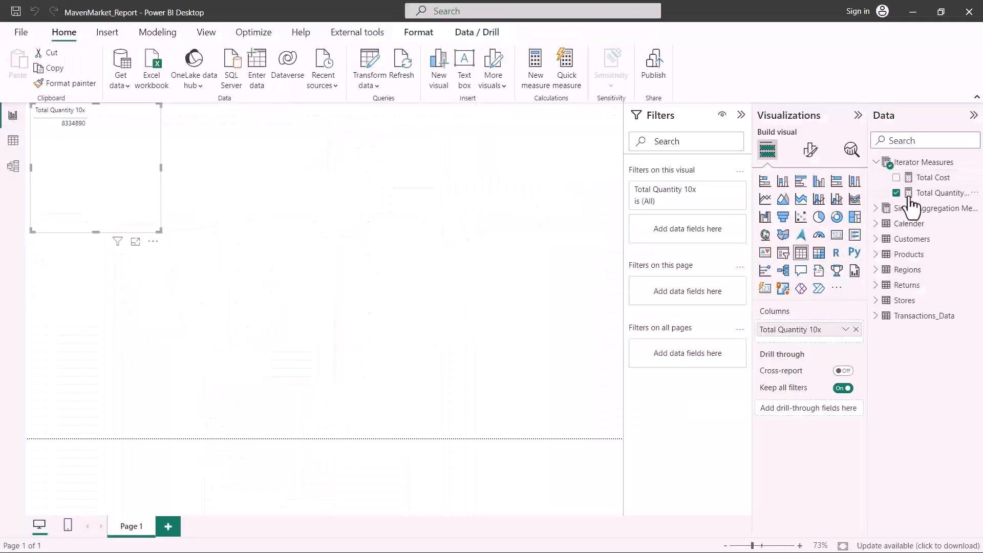
Review the Total Quantity 10x formula again, followed by the Total Cost formula, on the report page
{"action": "left_click", "coordinate": [920, 193]}
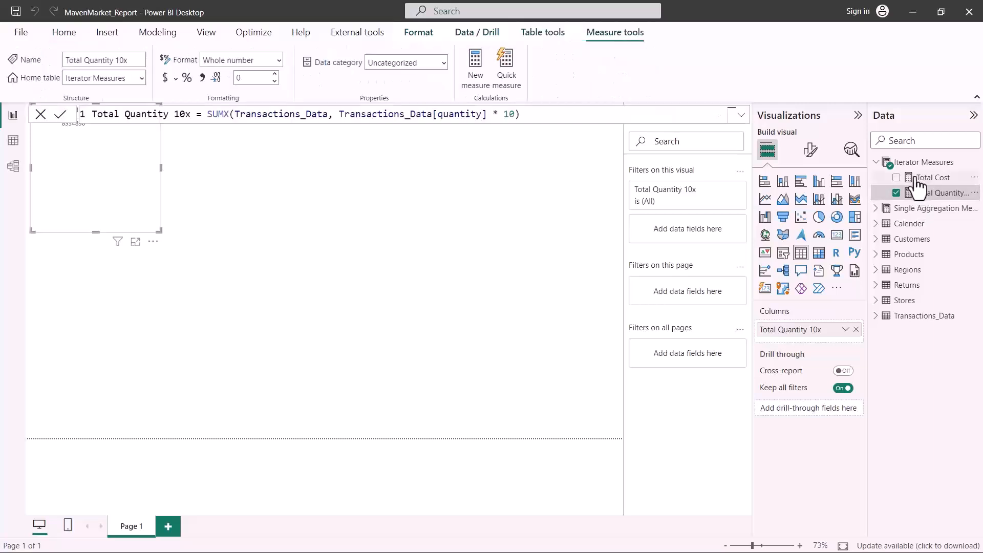
{"action": "left_click", "coordinate": [924, 178]}
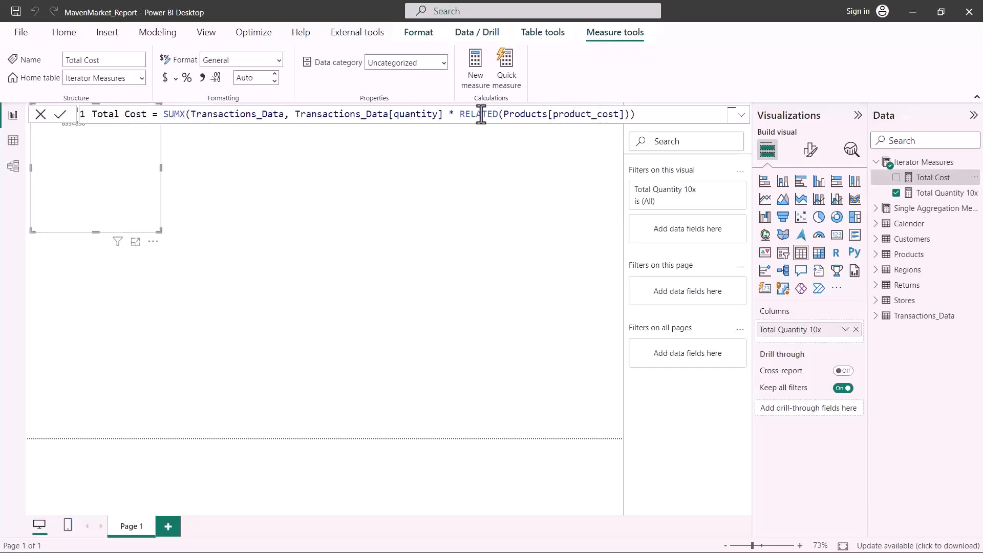
{"action": "type", "text": ")"}
Replace the Total Quantity 10x table visual with one showing the Total Cost measure, and circle its result
{"action": "left_click", "coordinate": [153, 241]}
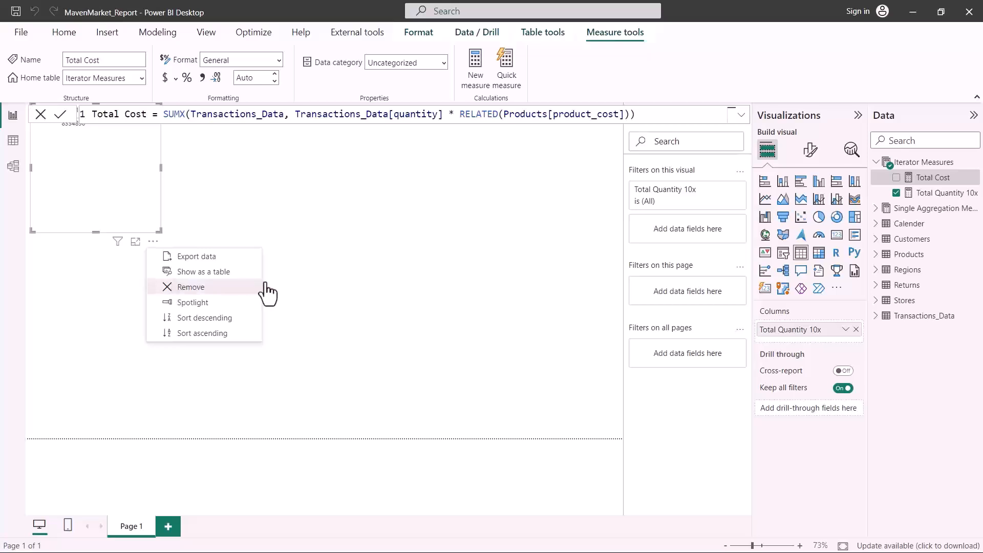
{"action": "left_click", "coordinate": [194, 287]}
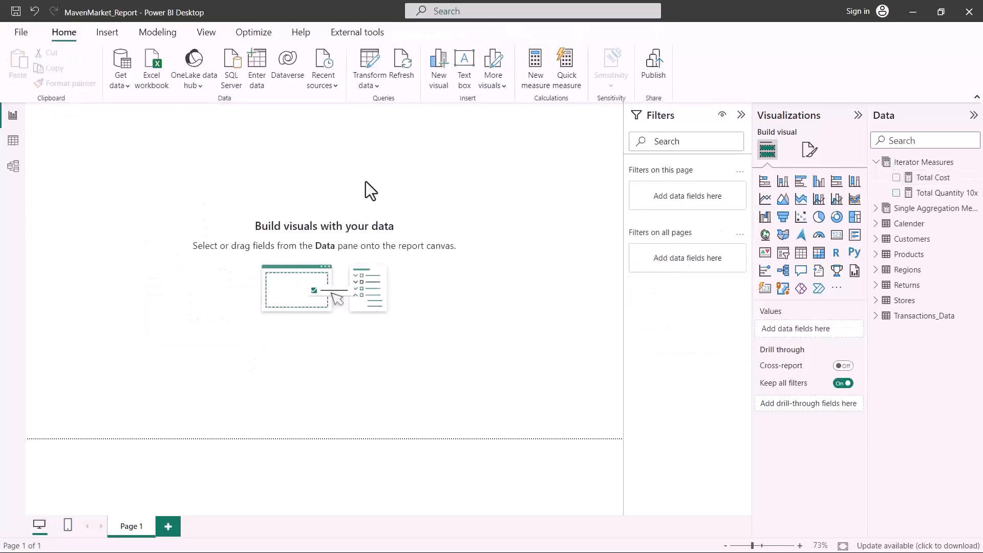
{"action": "left_click_drag", "start_coordinate": [954, 202], "coordinate": [954, 274]}
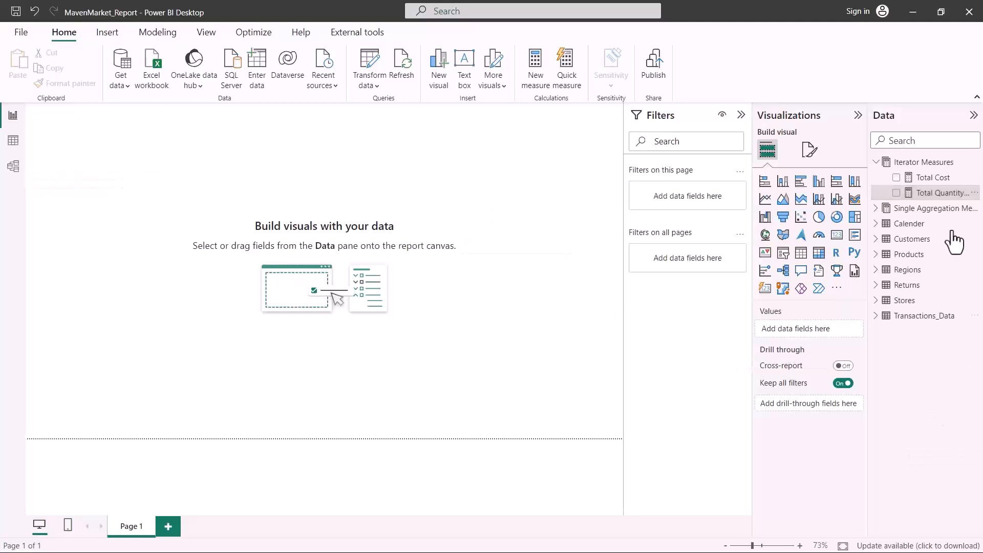
{"action": "left_click_drag", "start_coordinate": [926, 192], "coordinate": [123, 213]}
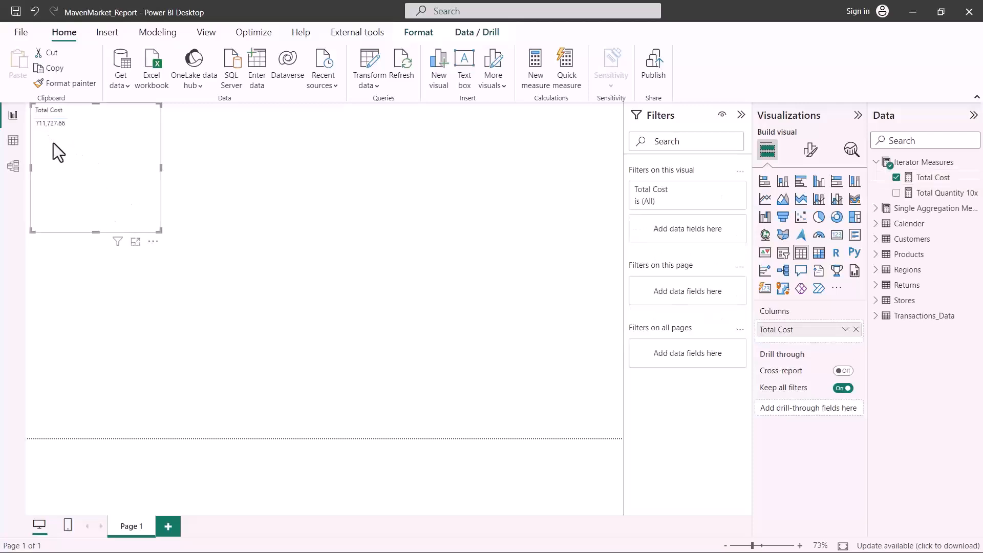
{"action": "mouse_move", "coordinate": [35, 132]}
{"action": "left_mouse_down"}
{"action": "mouse_move", "coordinate": [88, 120]}
{"action": "mouse_move", "coordinate": [54, 101]}
{"action": "mouse_move", "coordinate": [30, 104]}
{"action": "mouse_move", "coordinate": [23, 135]}
{"action": "mouse_move", "coordinate": [62, 122]}
{"action": "left_mouse_up"}
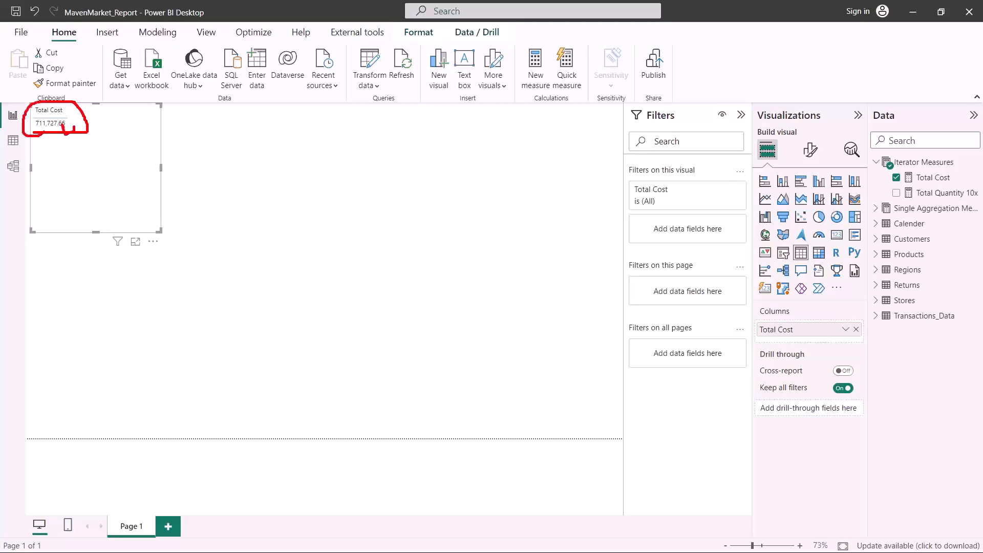